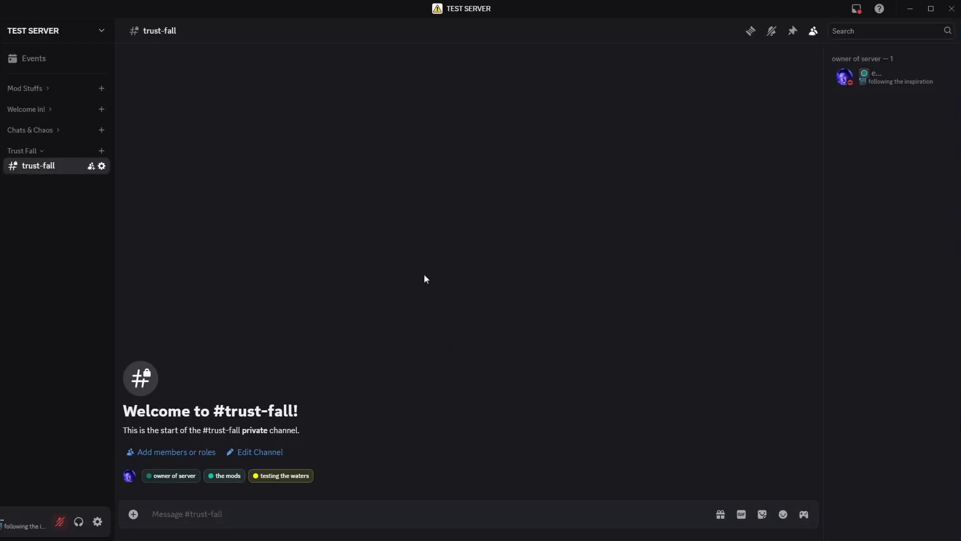
Open TEST SERVER's App Directory and search the available apps for "forms"
left_click(100, 31)
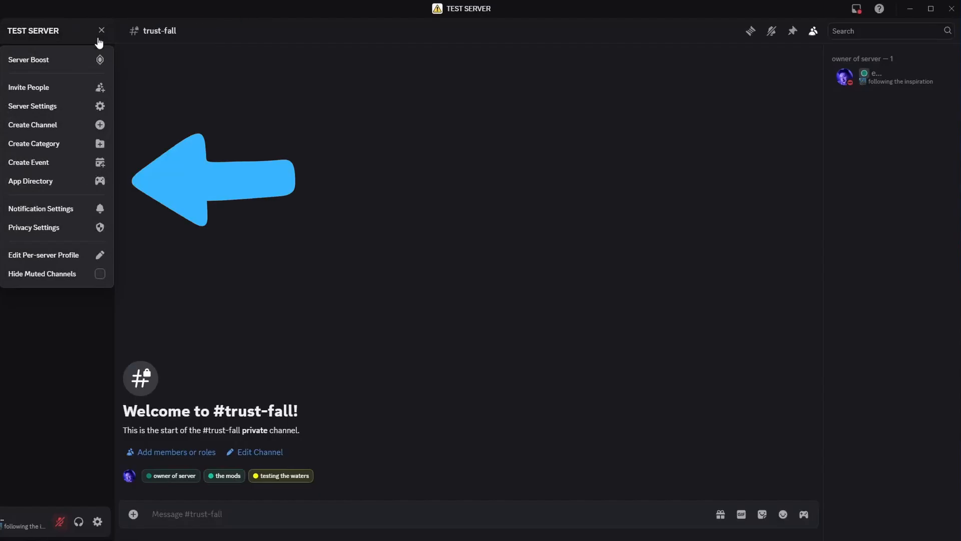
left_click(75, 188)
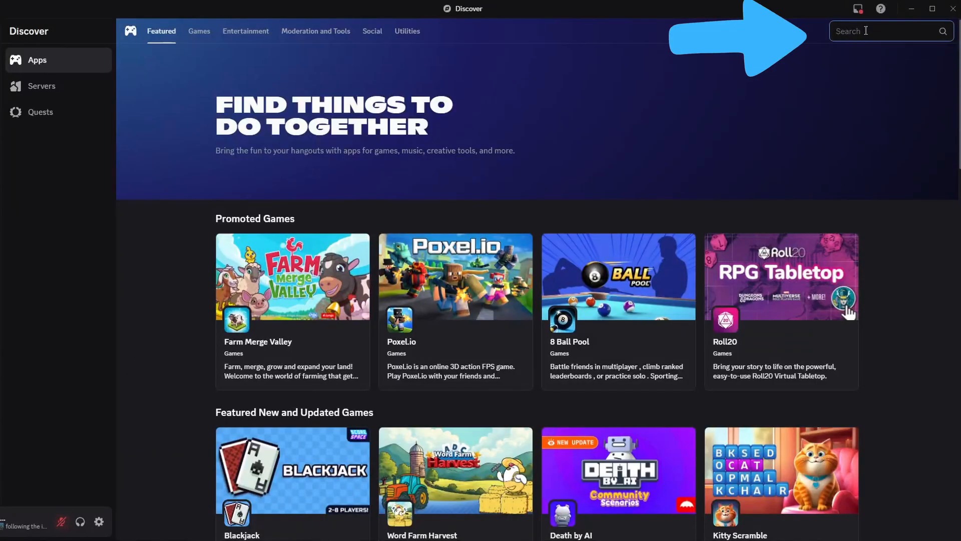
type("forms")
key("Return")
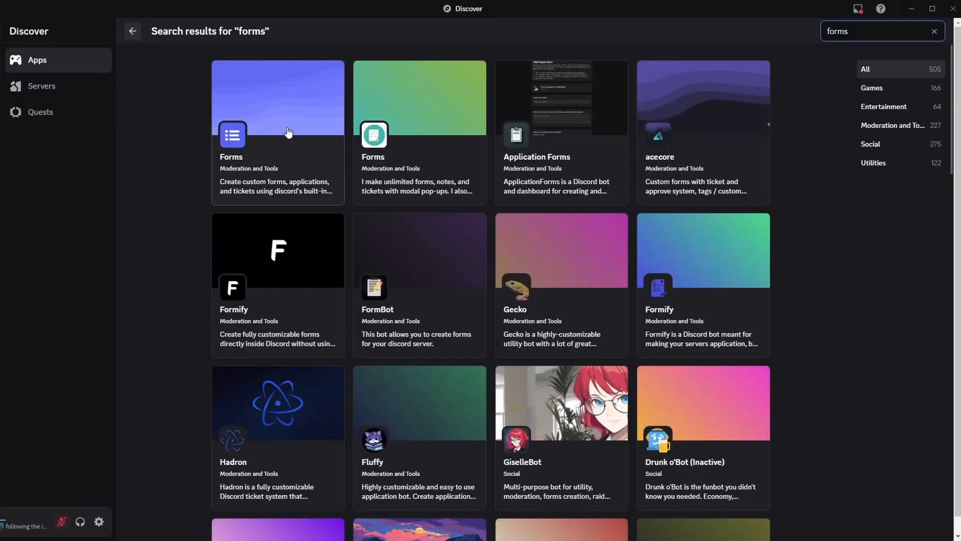
Add the Forms moderation app with the blue list logo to TEST SERVER, granting all requested permissions, and return to the server
left_click(287, 130)
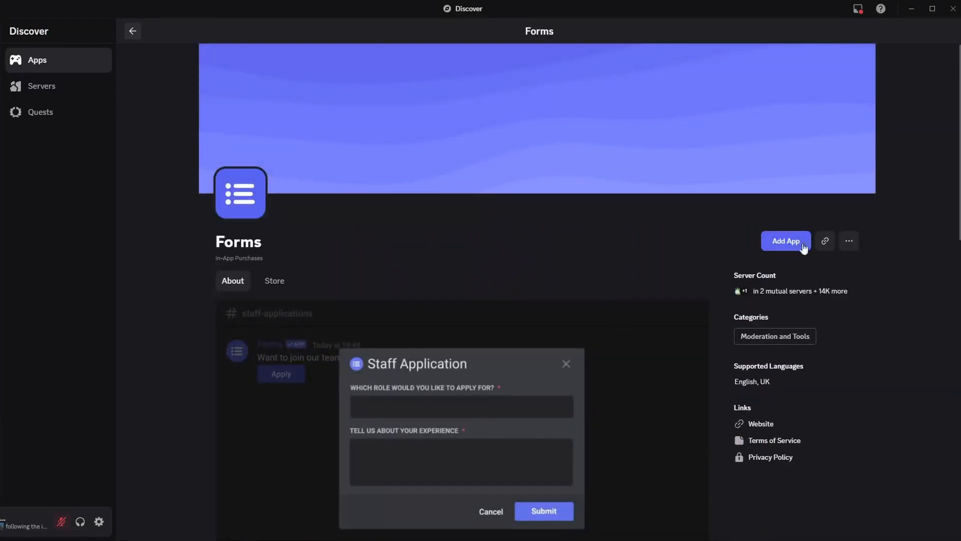
left_click(800, 243)
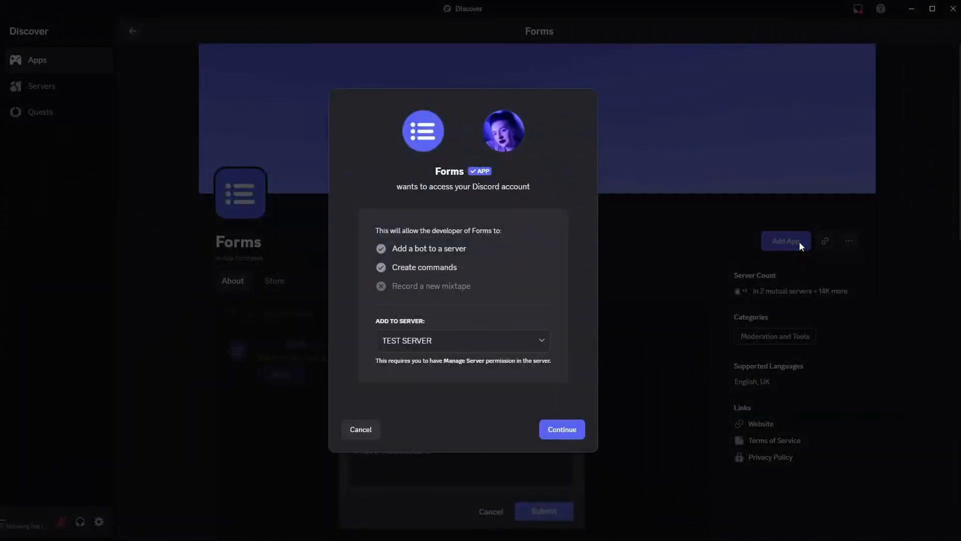
left_click(572, 437)
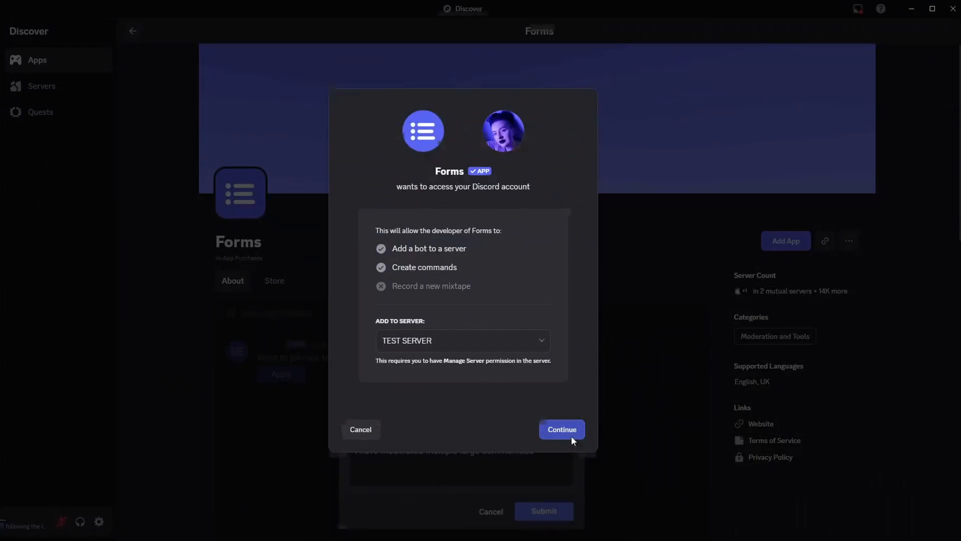
left_click(571, 504)
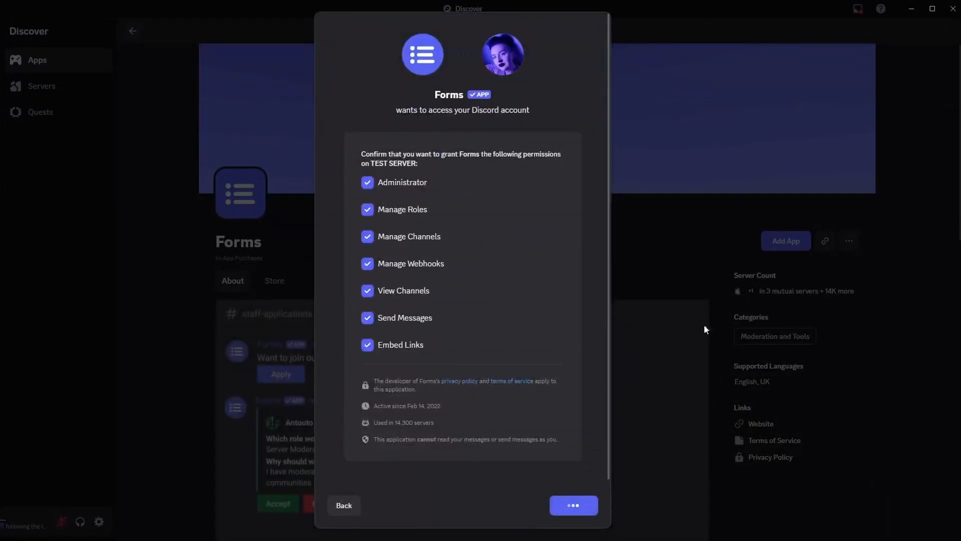
left_click(506, 344)
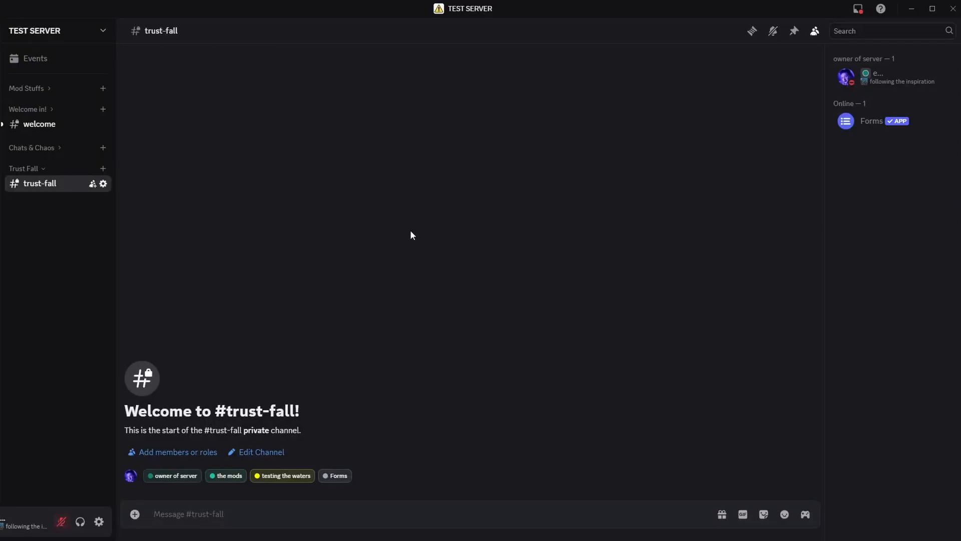
Look over the welcome channel and the testing the waters role in the server's role list
left_click(56, 125)
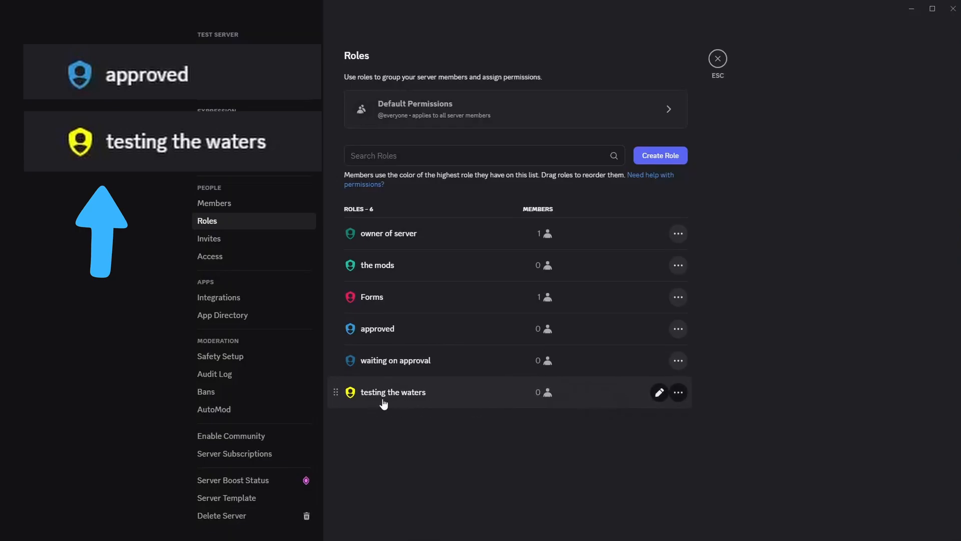
left_click(461, 396)
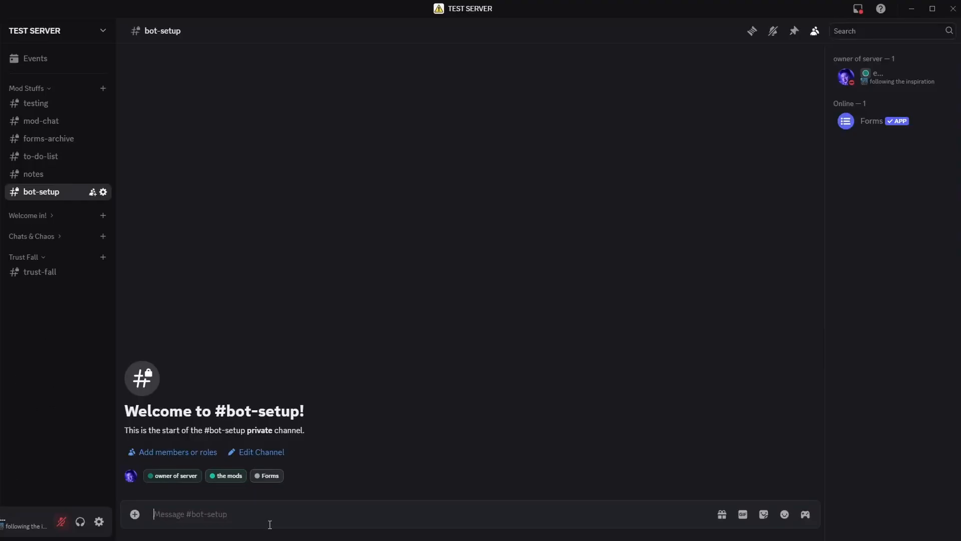
Run the Forms bot's /help command in the bot-setup channel and open its web dashboard in the old editor
type("/help")
key("Return")
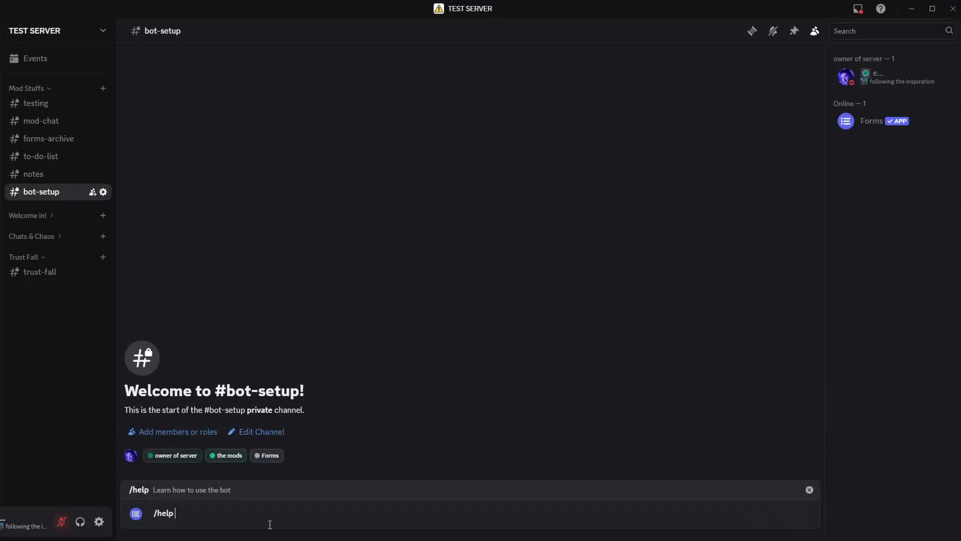
key("Return")
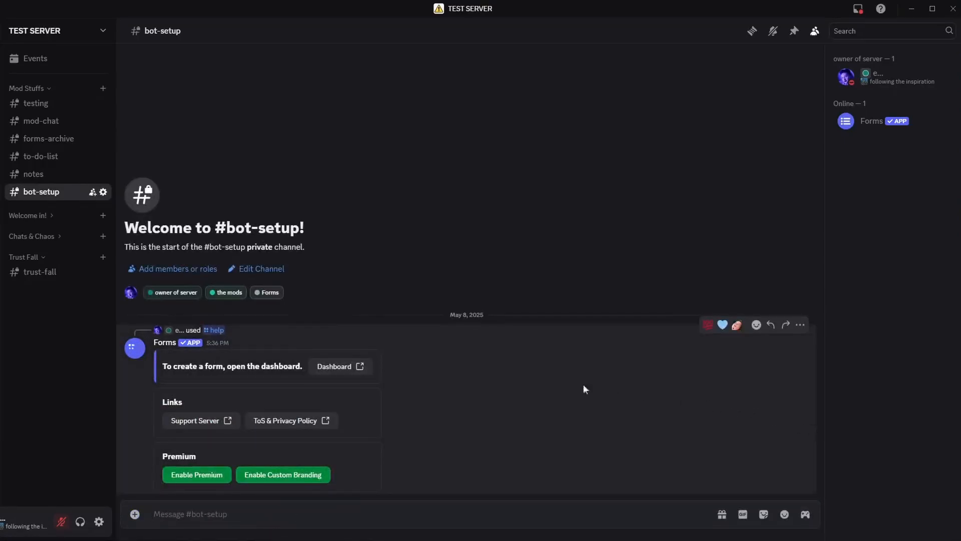
left_click(353, 367)
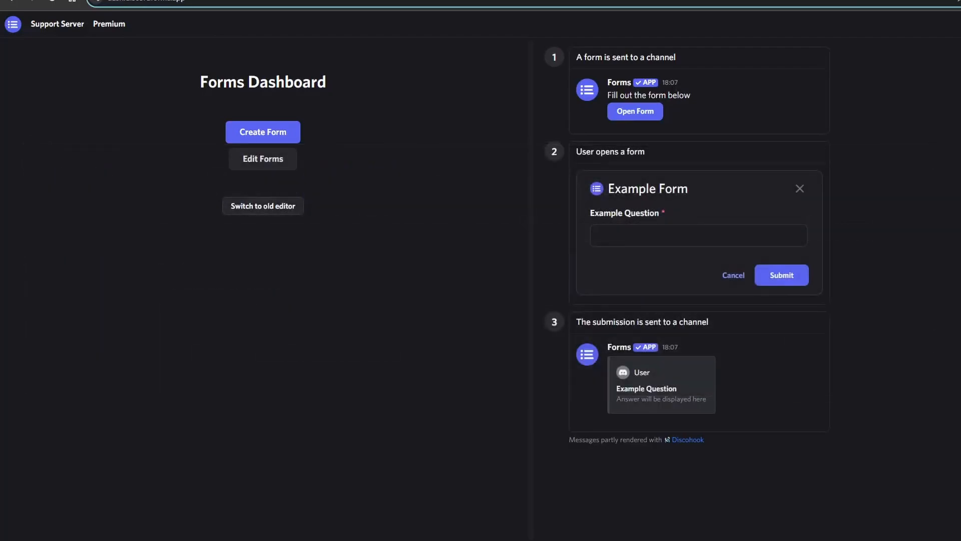
left_click(286, 209)
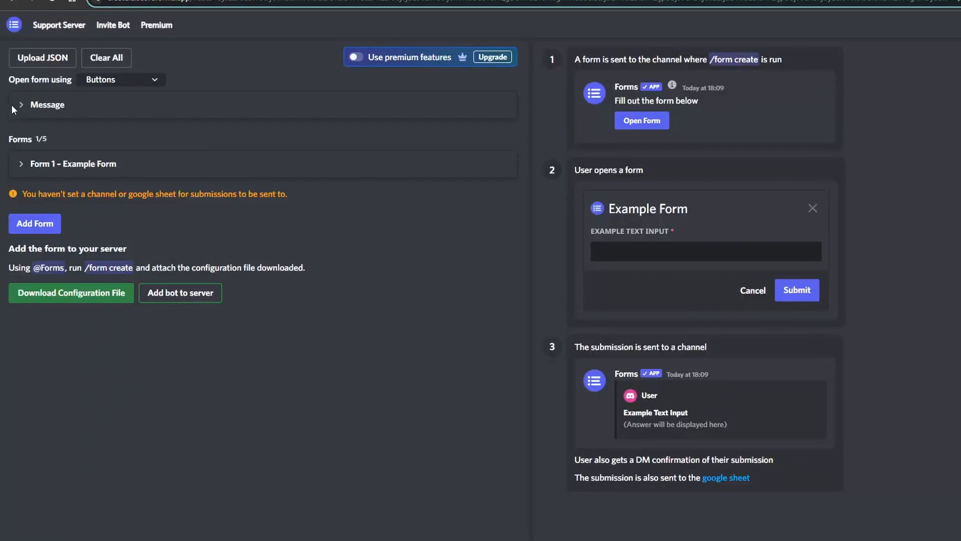
Replace the message content with "New User Form! Please verify here before gaining access to the rest of the server"
left_click(15, 104)
triple_click(117, 146)
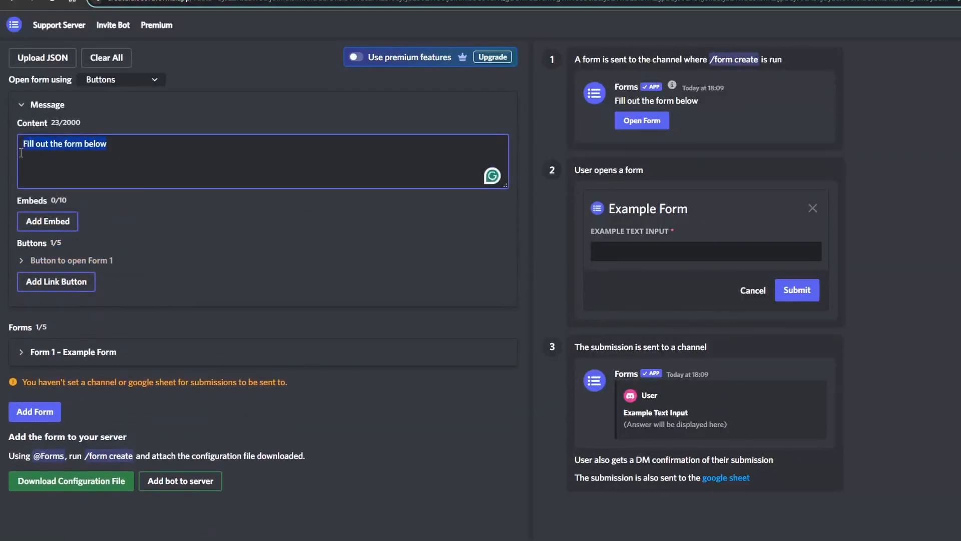
type("New User Form! Please verify here before gaining access to the rest of the server")
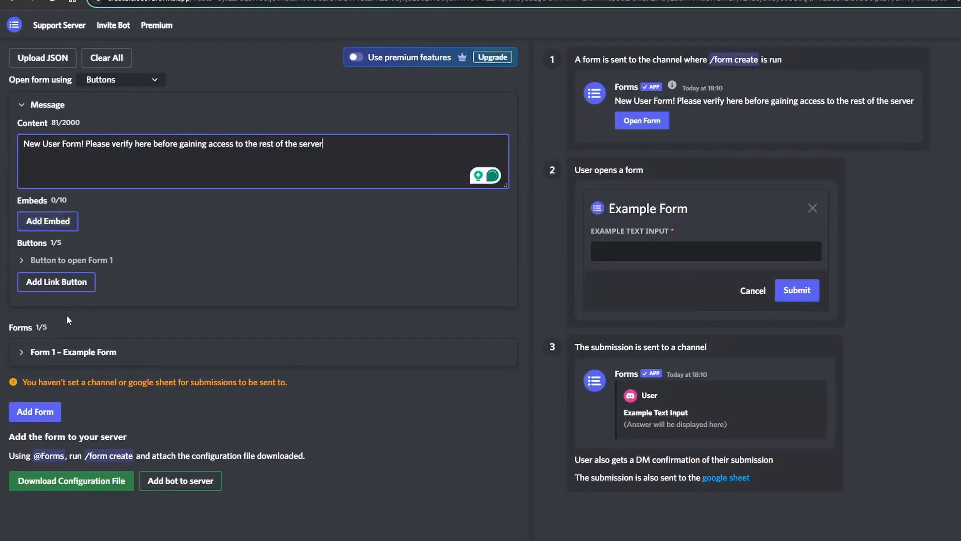
Change the label of the button that opens Form 1 to "New User Form"
left_click(41, 260)
triple_click(107, 290)
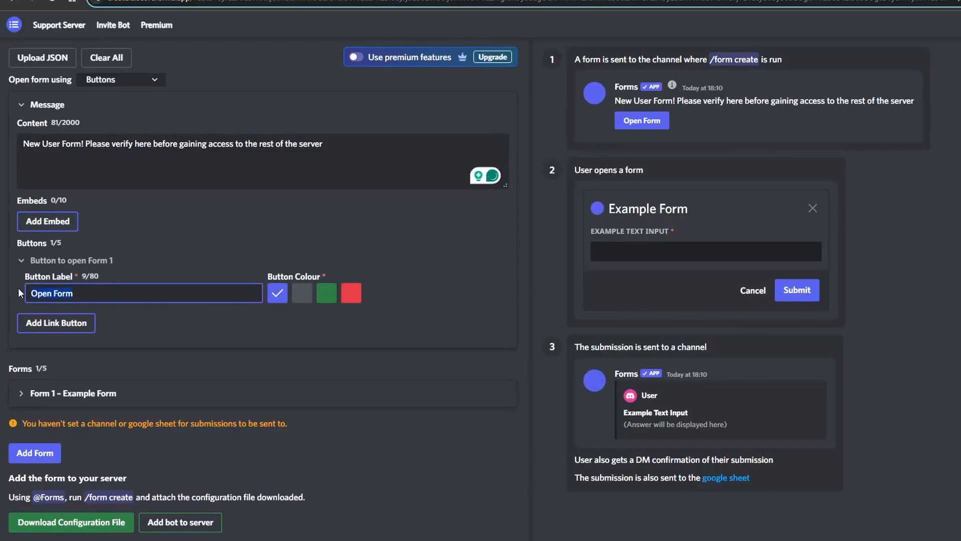
type("New User Form")
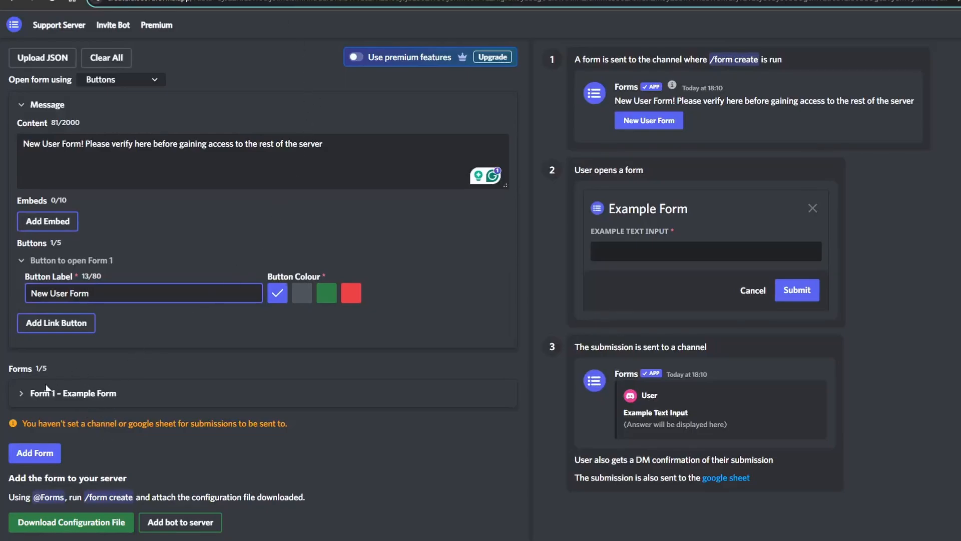
Examine Form 1's general settings, including the submission channel ID, Google Sheet URL and cooldown options
left_click(21, 393)
scroll(23, 301, "down", 2)
left_click(22, 295)
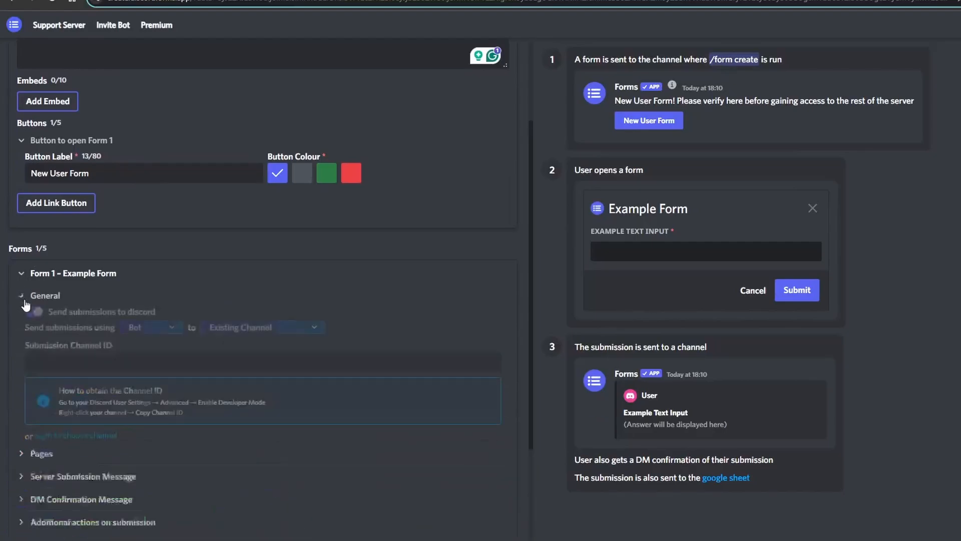
left_click(116, 356)
scroll(221, 260, "down", 1)
scroll(222, 263, "down", 5)
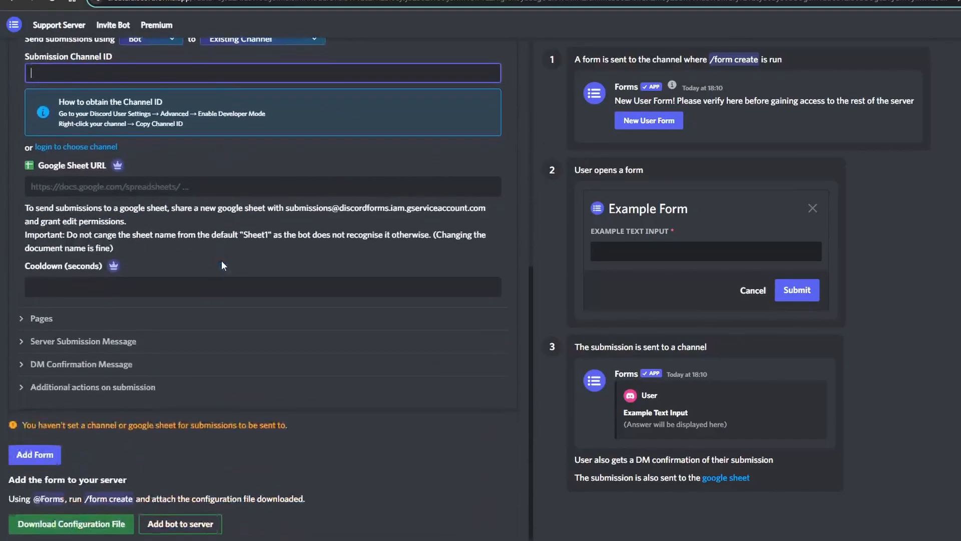
scroll(221, 263, "up", 2)
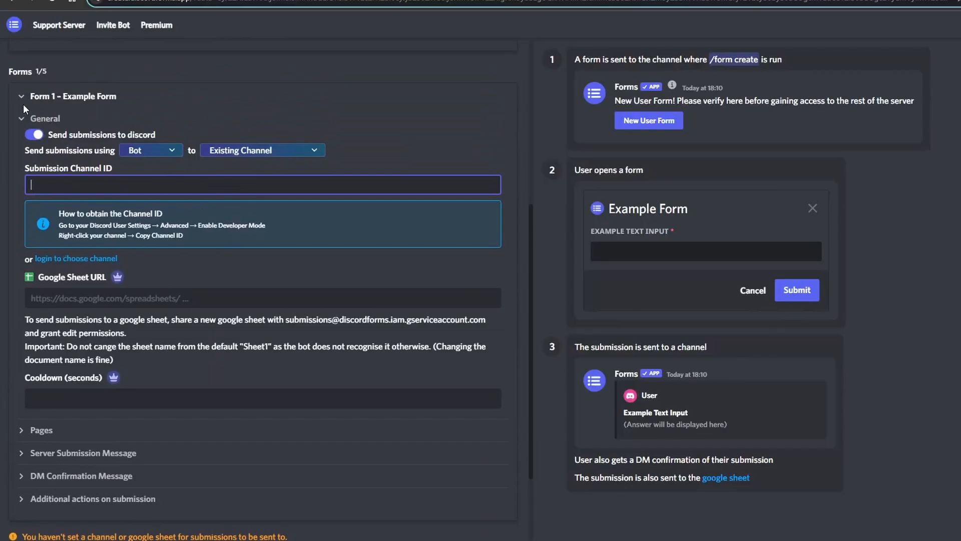
left_click(26, 118)
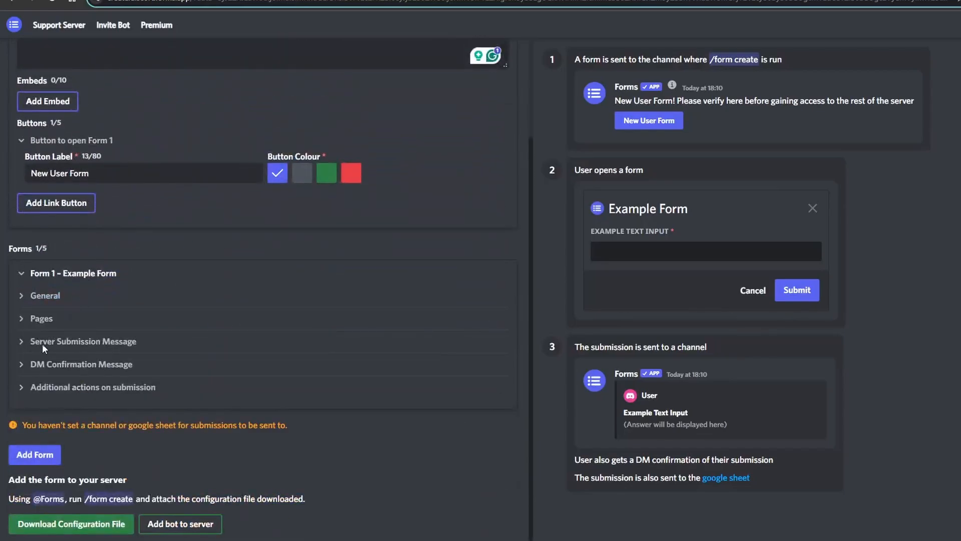
Add two blank text inputs to Form 1's page and expand the first text input's settings
left_click(21, 320)
left_click(49, 265)
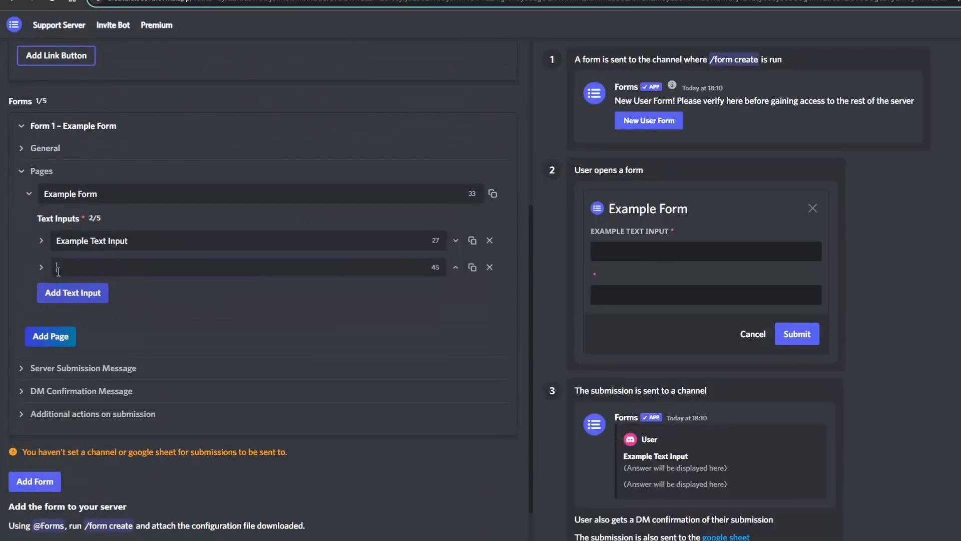
left_click(76, 293)
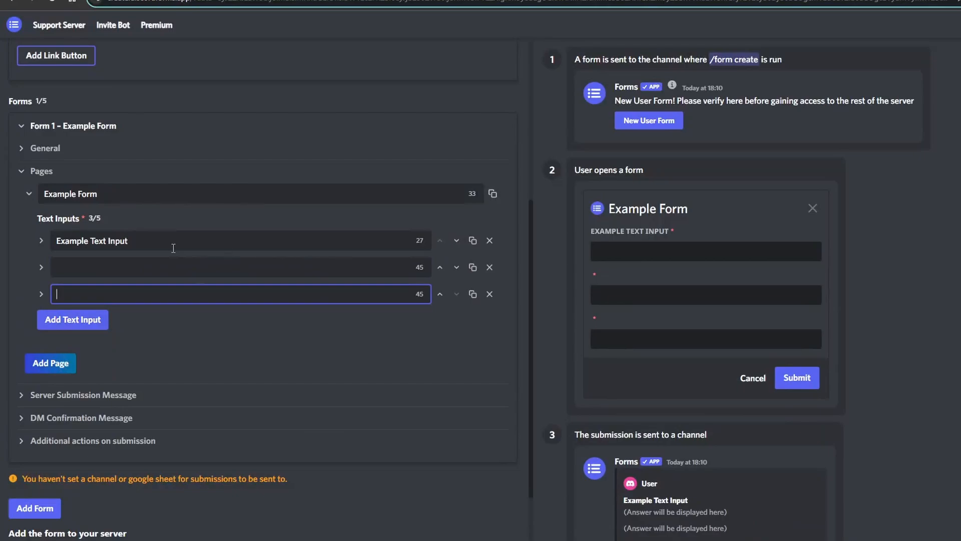
left_click(41, 241)
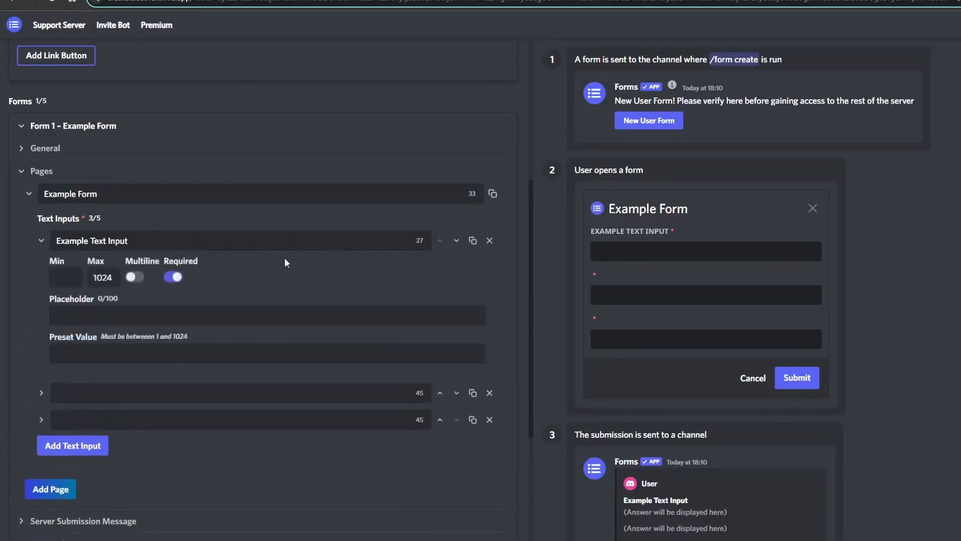
left_click(129, 311)
type("ff")
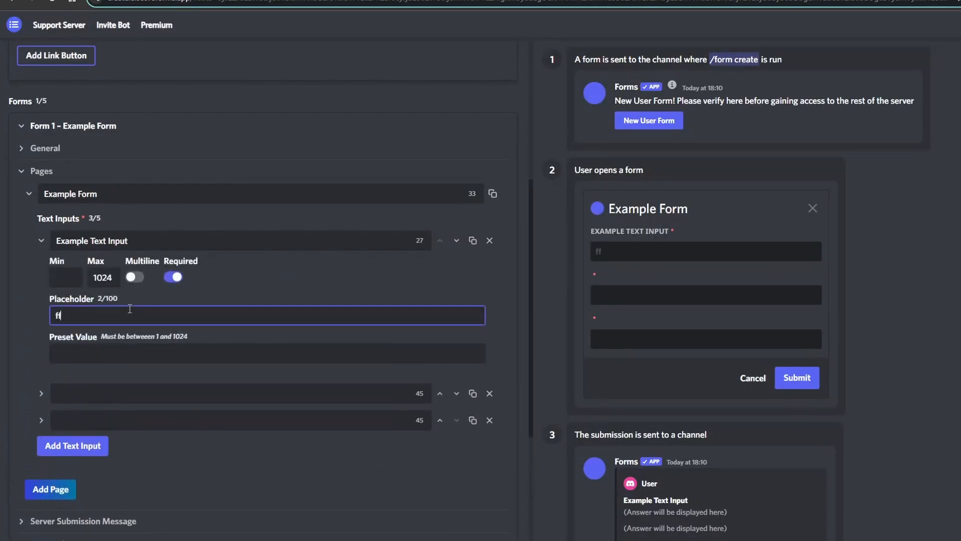
key("BackSpace")
key("BackSpace")
left_click(131, 242)
Change the title of Form 1's page to "Test Form"
left_click_drag(102, 194, 28, 203)
type("T")
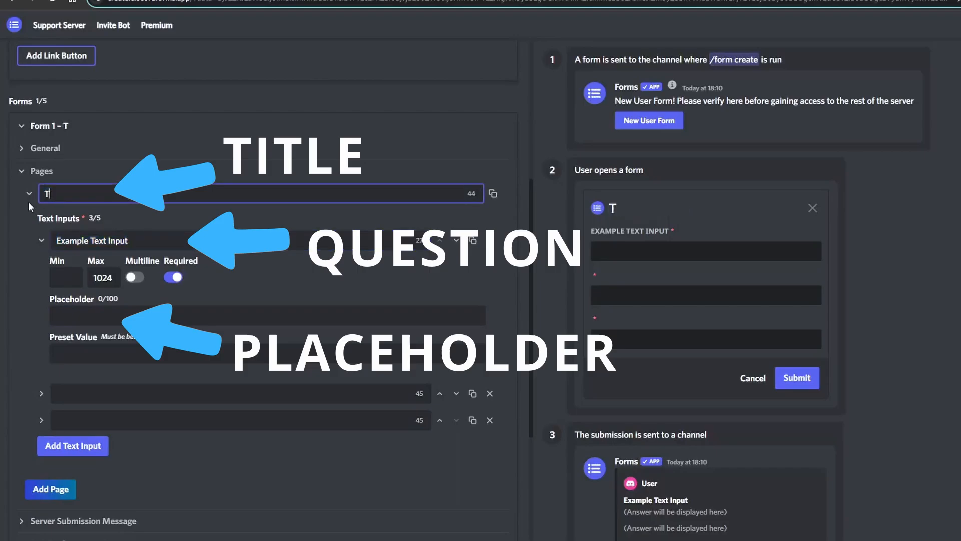
type("est For")
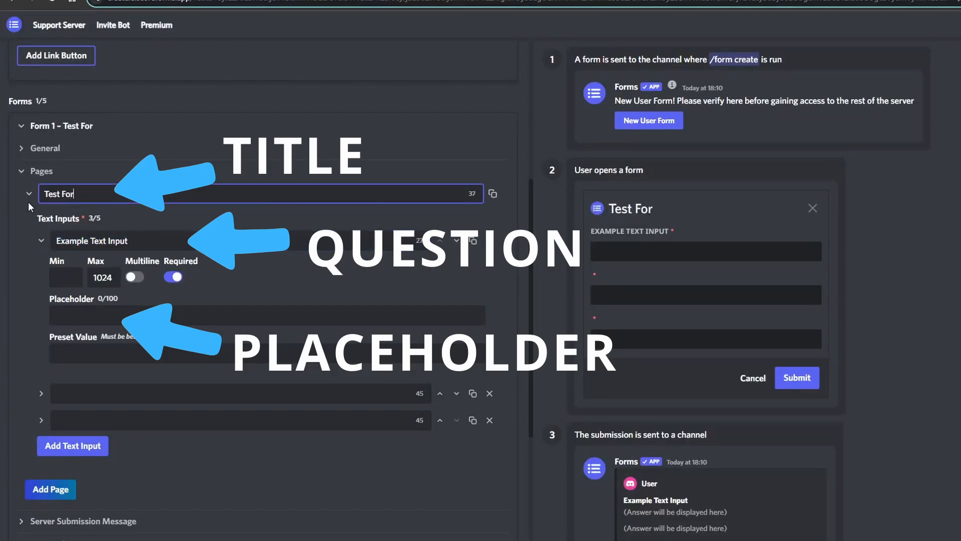
type("m")
Label the first text input "Test Question" and give it the placeholder "Answer Prompt"
key("Tab")
type("Test Question")
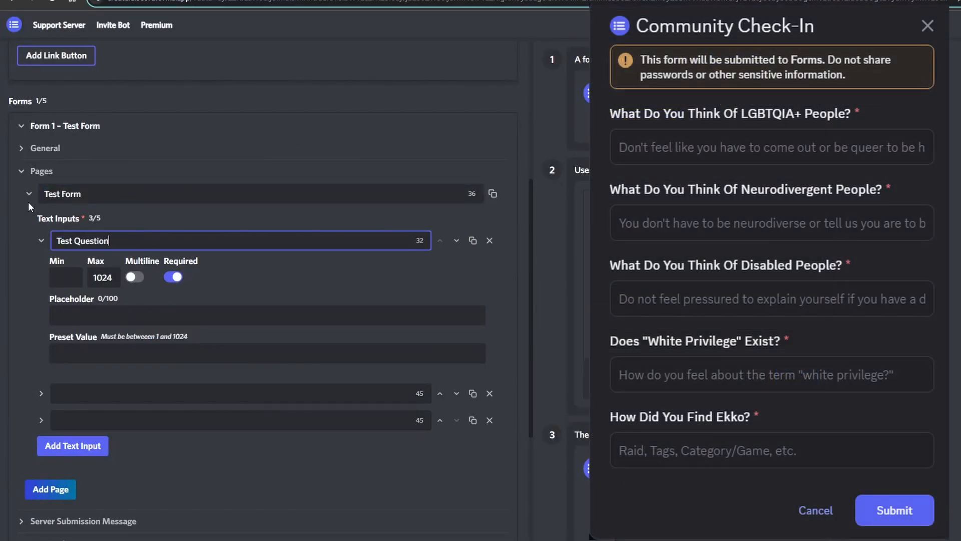
left_click(126, 315)
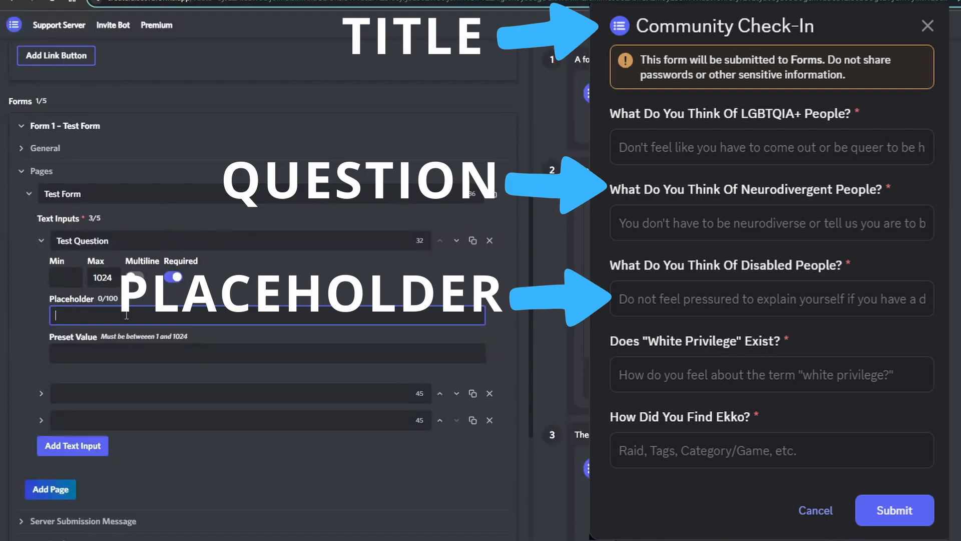
type("Answer Prompt")
Copy the "Test Question" label from the first text input to the second and third text inputs
left_click(63, 399)
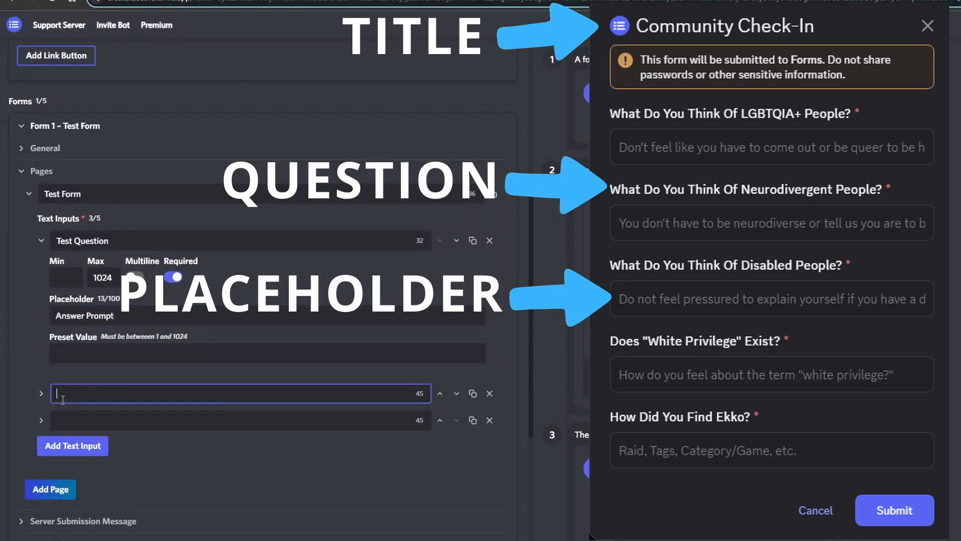
left_click(41, 395)
scroll(41, 400, "down", 2)
left_click(103, 280)
left_click_drag(114, 130, 22, 125)
key("ctrl+c")
left_click(145, 277)
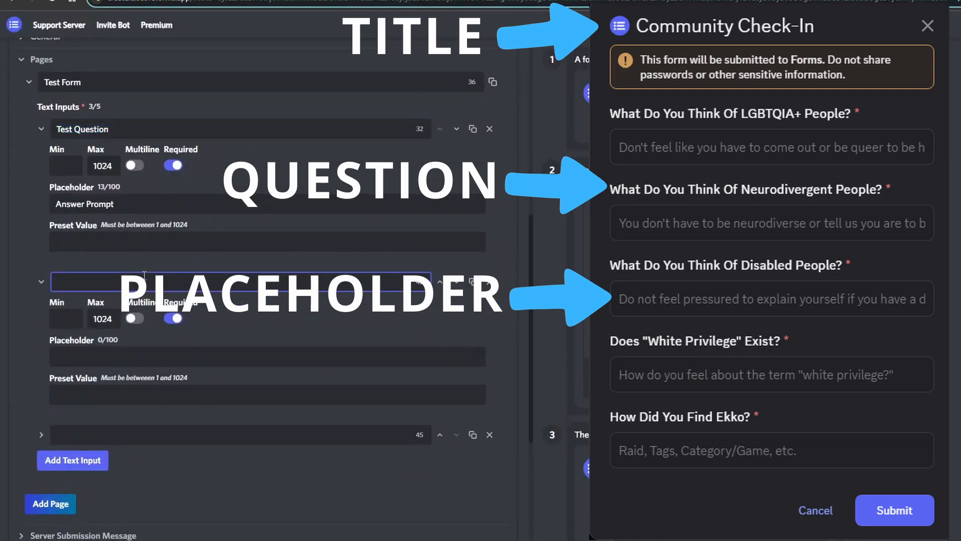
key("ctrl+v")
left_click(96, 437)
key("ctrl+v")
Copy the "Answer Prompt" placeholder from the first text input to the second and third text inputs
left_click_drag(130, 207, 32, 207)
key("ctrl+c")
left_click(98, 357)
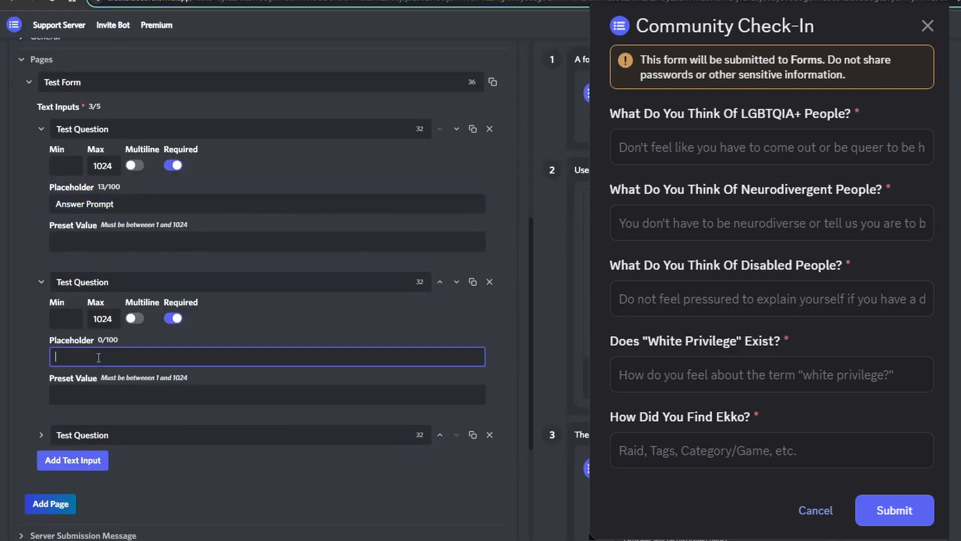
key("ctrl+v")
left_click(41, 434)
left_click(145, 509)
key("ctrl+v")
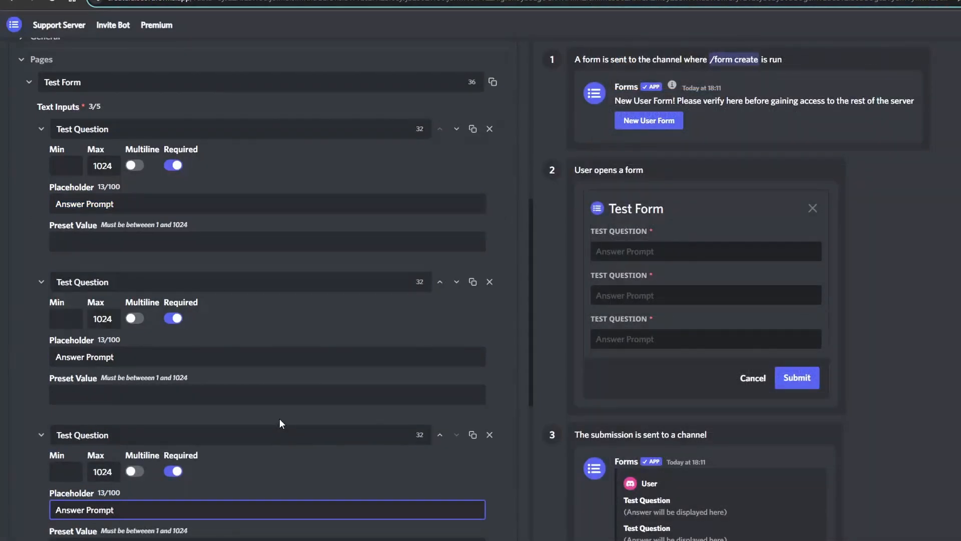
Switch the Server Submission Message from the default to a Custom message
scroll(279, 418, "down", 6)
left_click(29, 338)
scroll(169, 348, "down", 2)
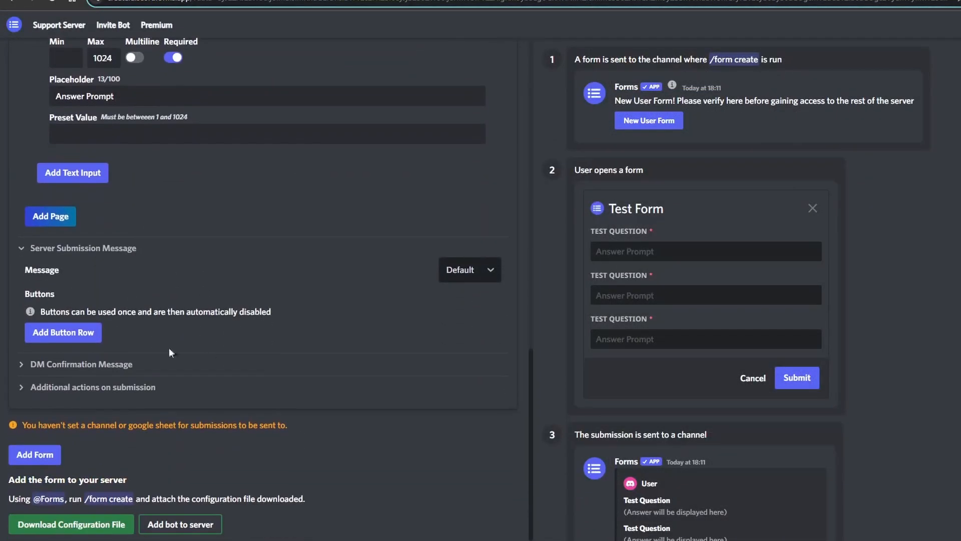
left_click(484, 265)
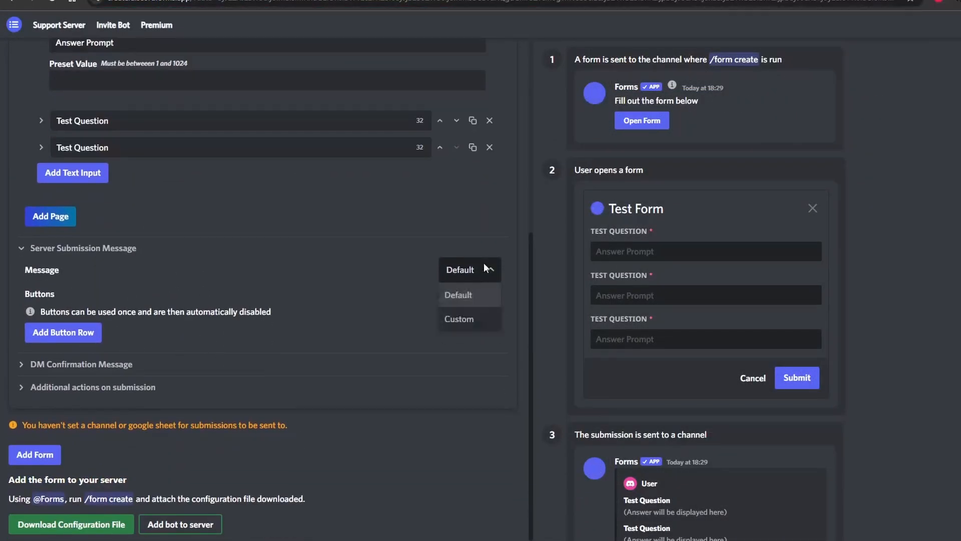
left_click(478, 326)
scroll(432, 352, "down", 3)
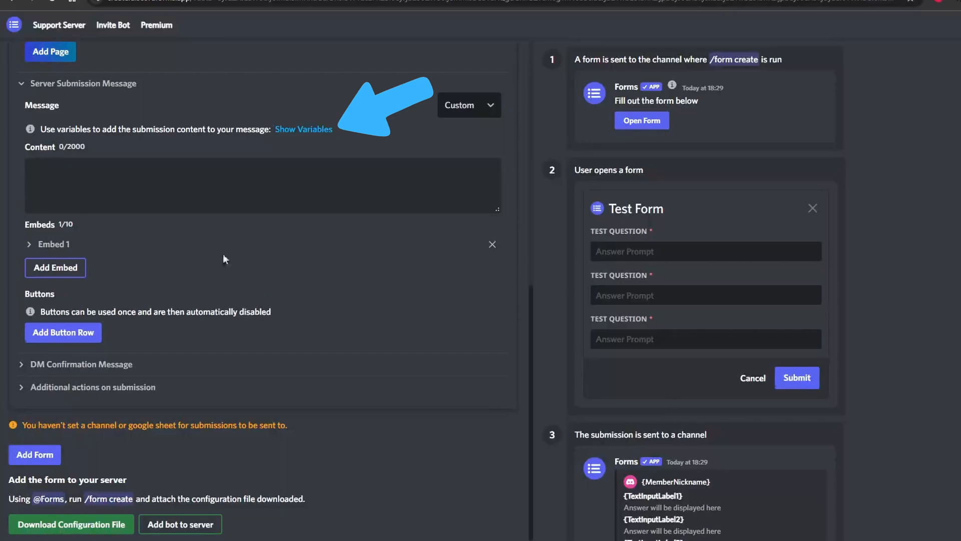
Add a button row with five buttons to the Server Submission Message
left_click(63, 332)
left_click(55, 337)
left_click(62, 374)
left_click(63, 396)
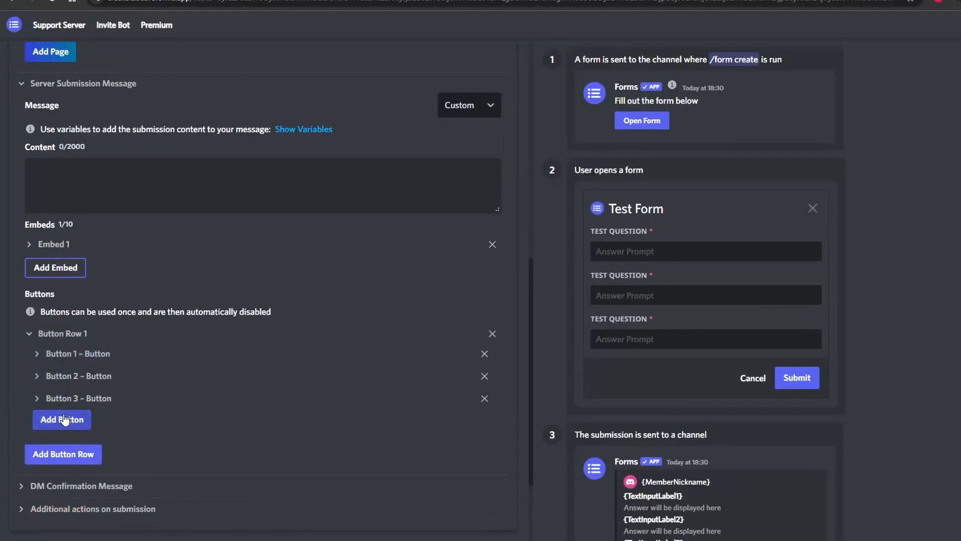
left_click(64, 419)
left_click(64, 441)
scroll(86, 304, "down", 3)
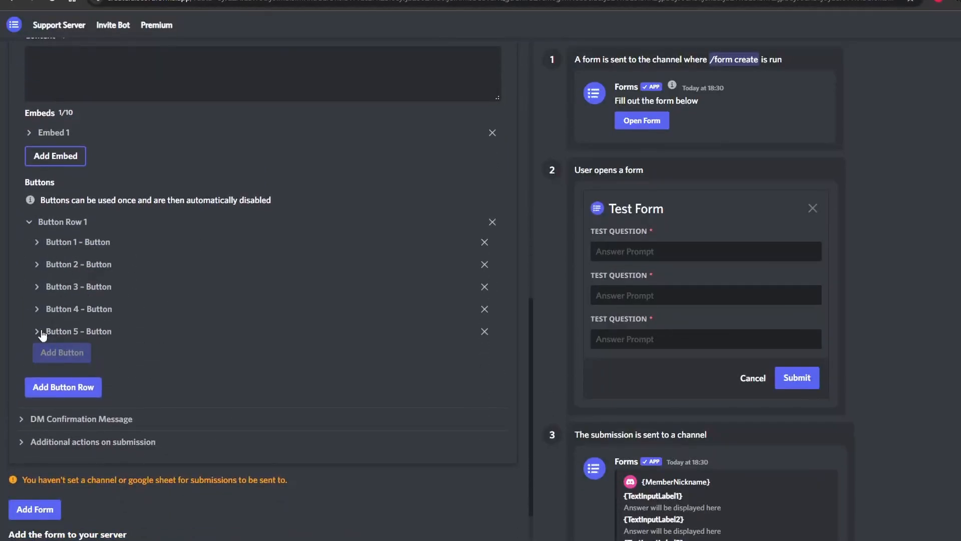
Expand the settings of all five buttons in Button Row 1 and label the first one "Approve"
left_click(42, 332)
left_click(37, 309)
left_click(37, 287)
left_click(37, 264)
left_click(36, 242)
scroll(298, 232, "down", 3)
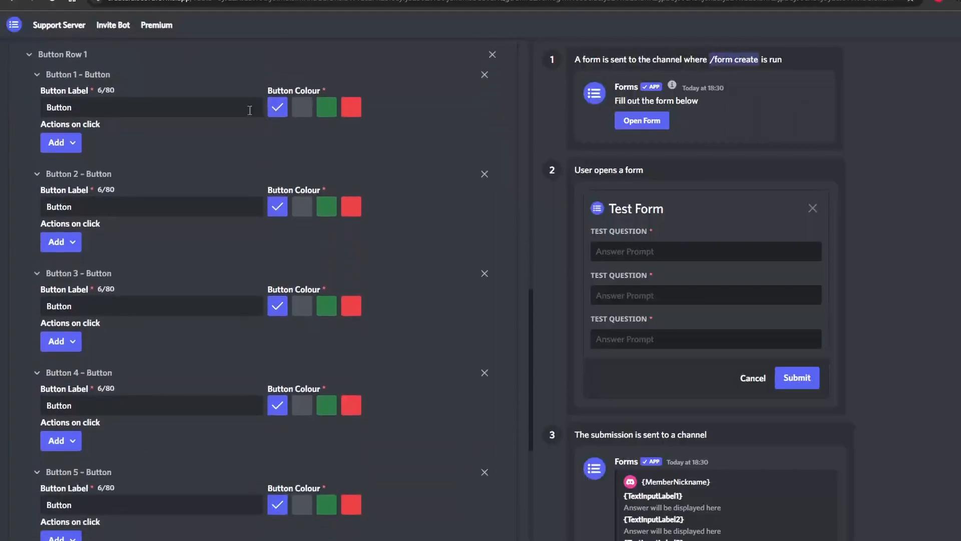
left_click_drag(188, 115, 3, 112)
type("Approve")
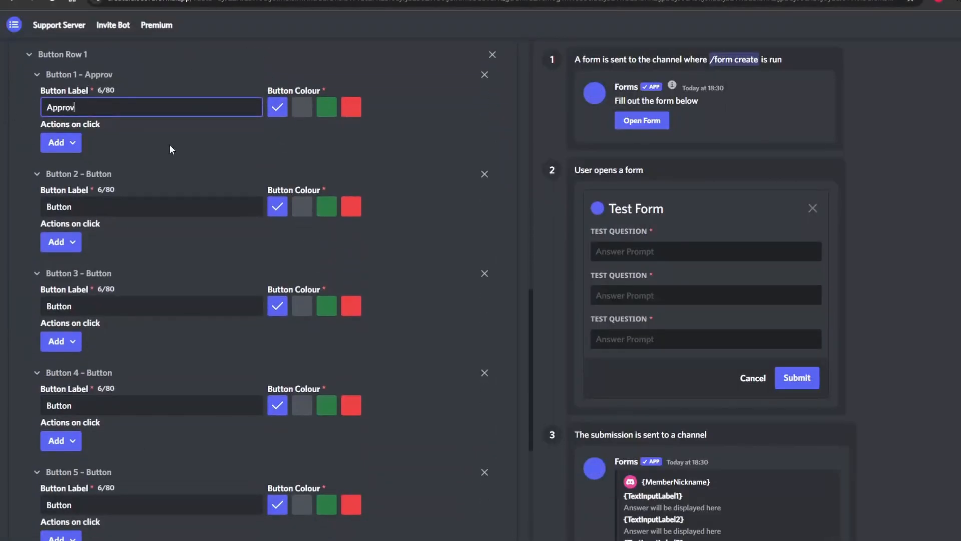
left_click(169, 145)
Label the second button "Approve w/ Message", the third "Deny" and the fourth "Deny w/ Message"
left_click_drag(86, 207, 29, 199)
type("Approve w/ Message")
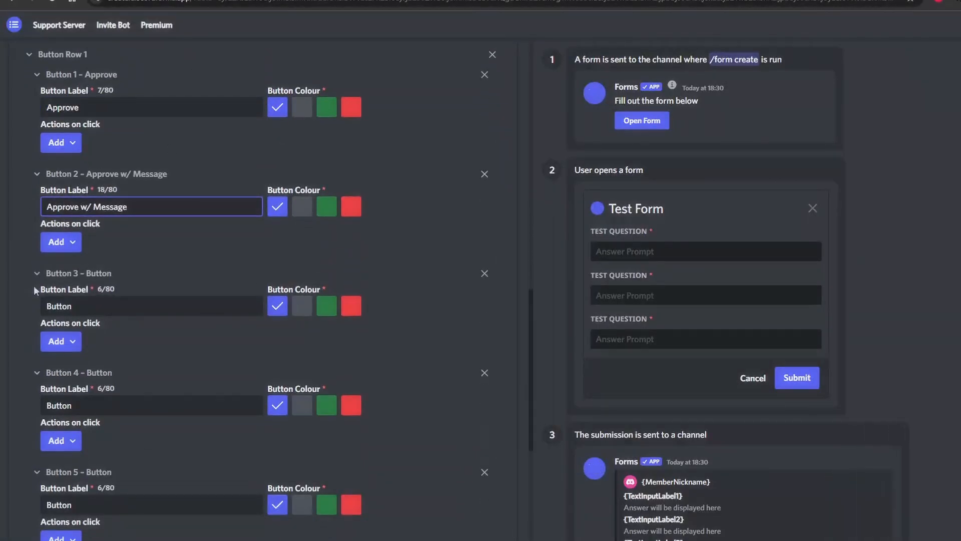
left_click_drag(75, 306, 36, 305)
type("Deny")
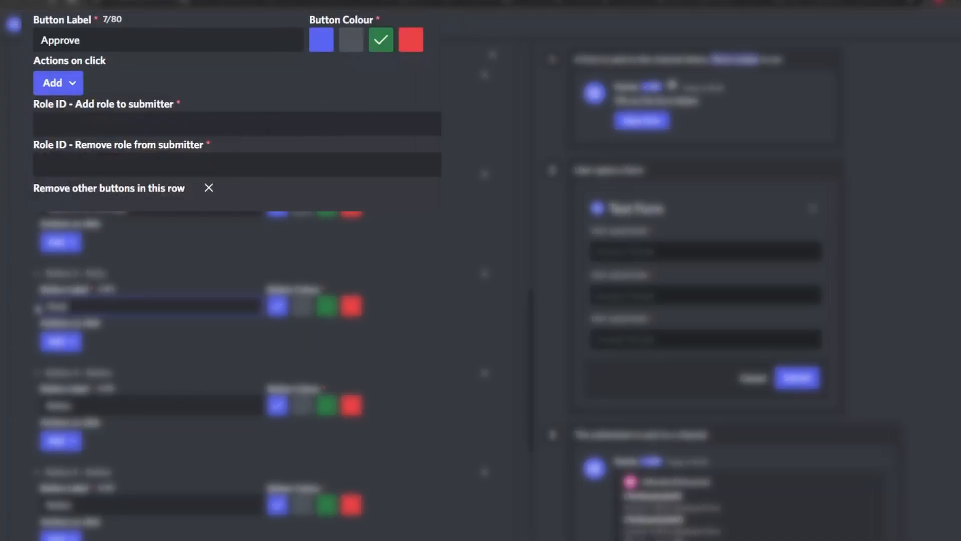
left_click_drag(124, 405, 20, 415)
type("De")
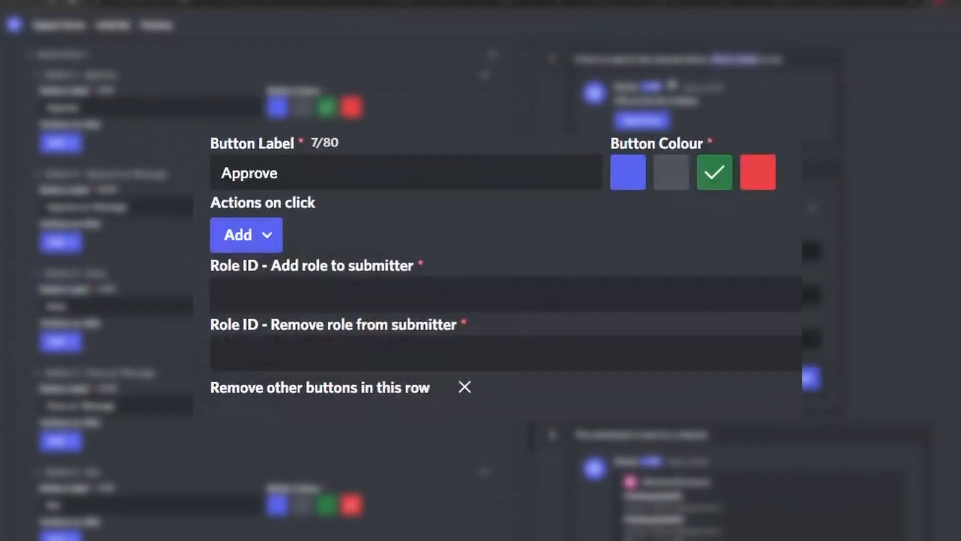
Give the Approve button the actions to add a role, remove a role from the submitter and remove other buttons in this row
left_click(82, 145)
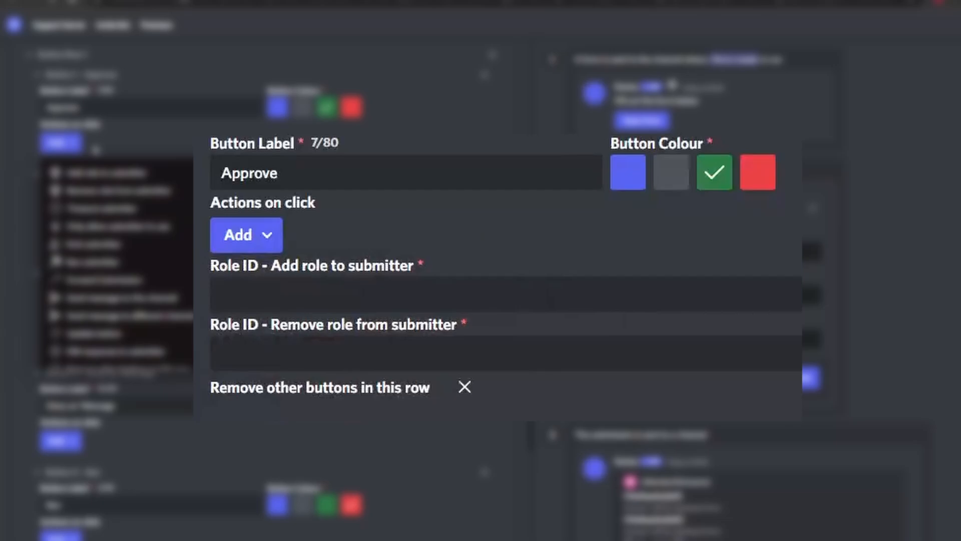
left_click(103, 173)
left_click(72, 144)
left_click(93, 177)
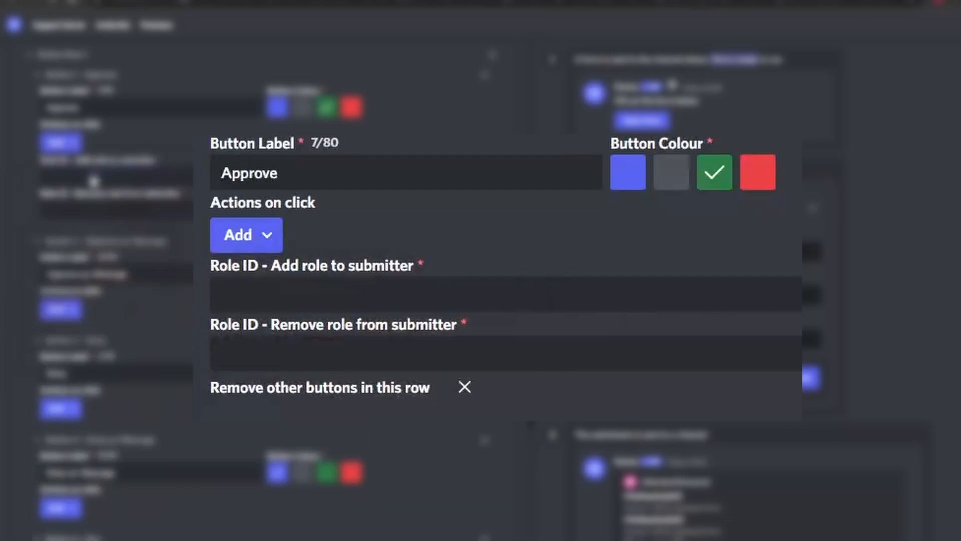
left_click(66, 145)
left_click(107, 338)
Give the "Approve w/ Message" button the add role, remove role and "Remove other buttons in this row" actions
left_click(78, 329)
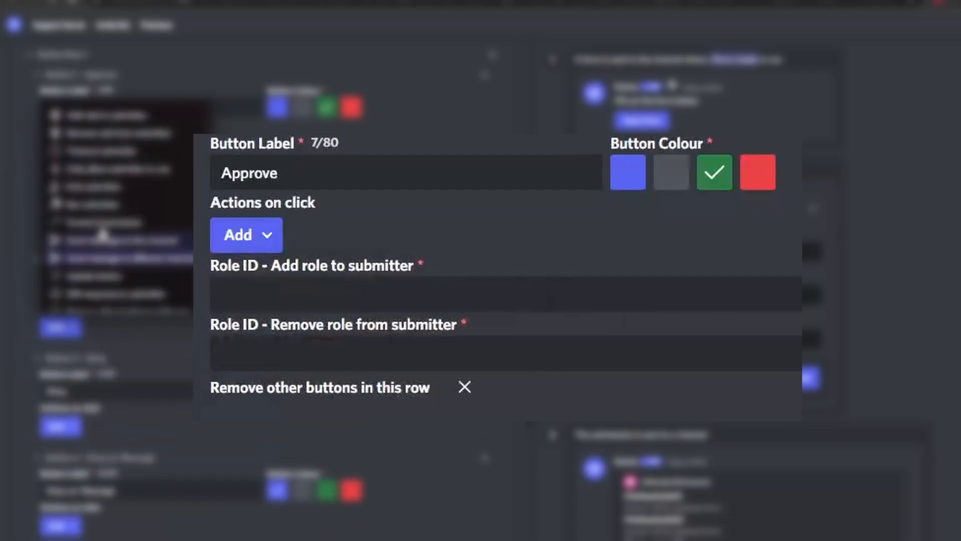
left_click(107, 117)
left_click(75, 328)
left_click(107, 117)
left_click(79, 326)
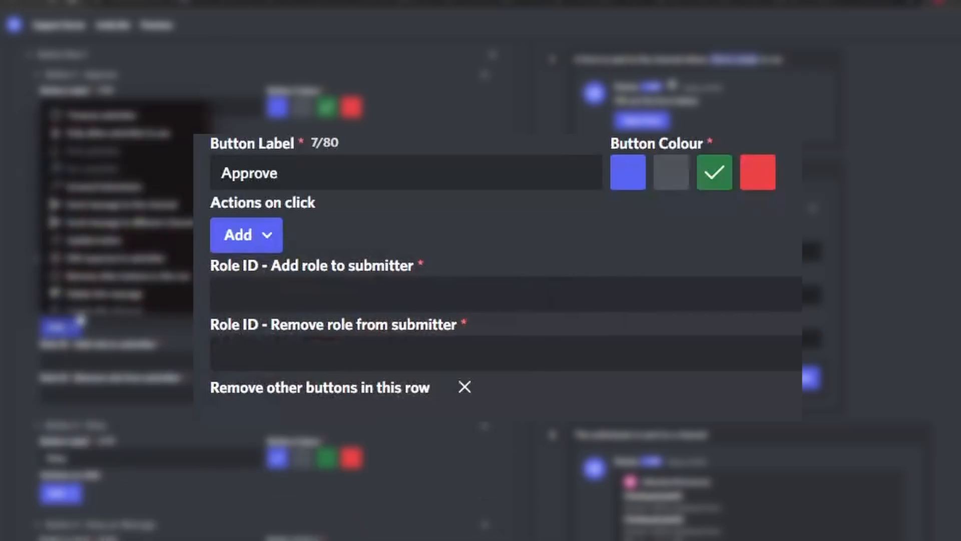
left_click(110, 275)
Add "Kick submitter" and "Remove other buttons in this row" to the Deny button, and "Kick submitter" to the "Deny w/ Message" button
scroll(100, 300, "down", 5)
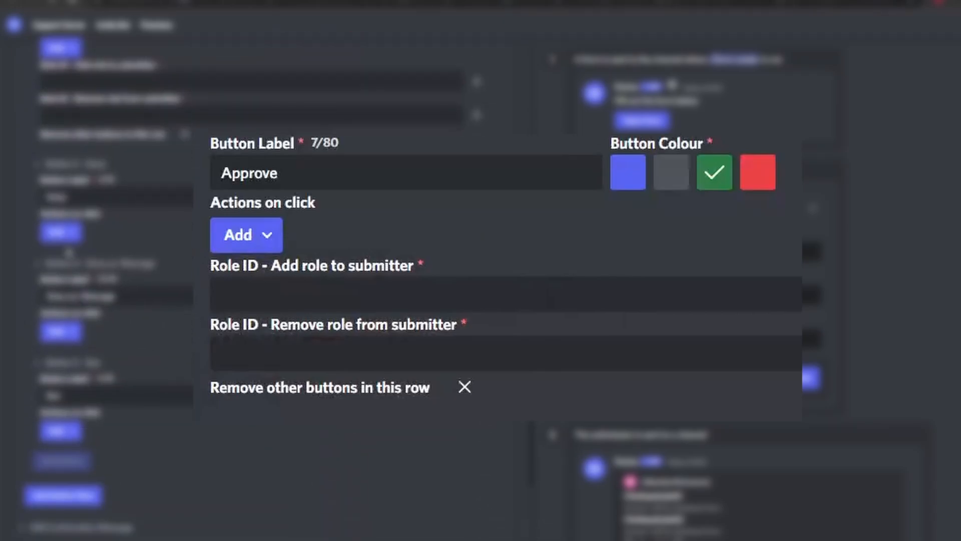
left_click(59, 232)
left_click(97, 334)
left_click(57, 236)
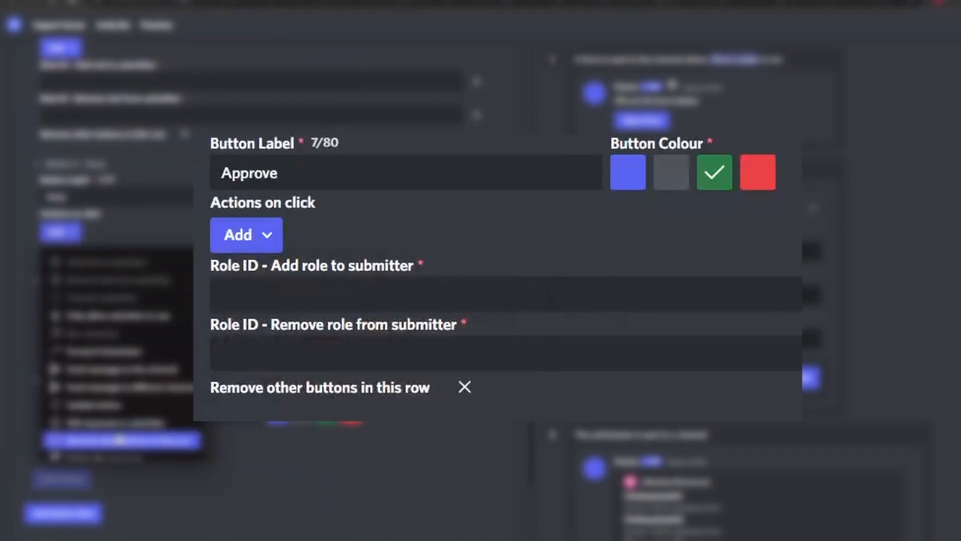
left_click(120, 439)
left_click(56, 371)
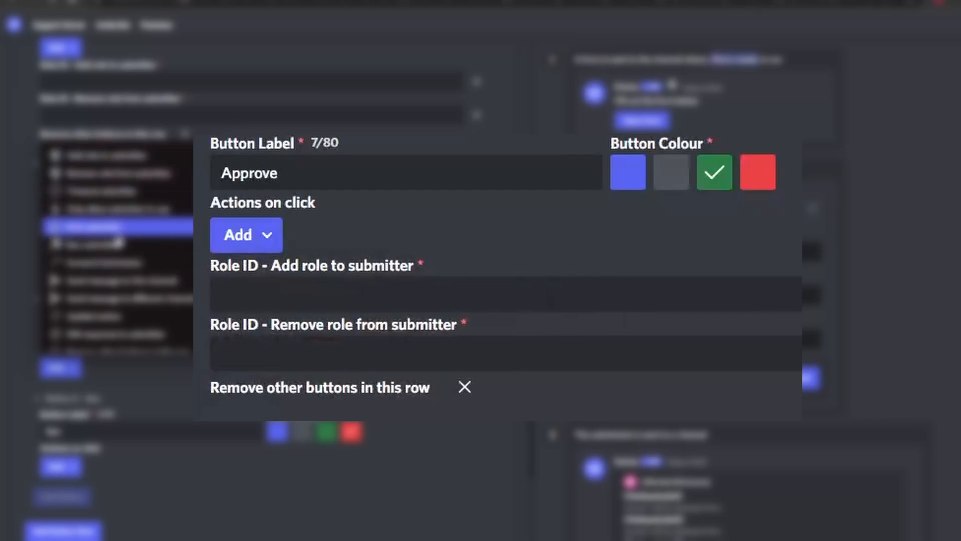
left_click(116, 228)
Add the "DM response to submitter" action to the "Approve w/ Message" button
scroll(100, 310, "up", 5)
left_click(73, 331)
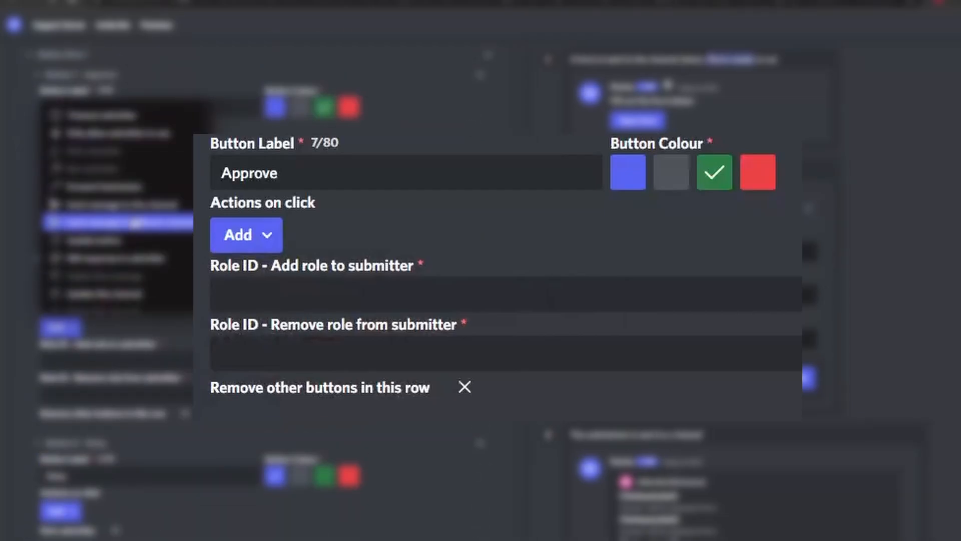
left_click(115, 248)
Add the "DM response to submitter" and "Remove other buttons in this row" actions to the "Deny w/ Message" button
scroll(429, 457, "down", 7)
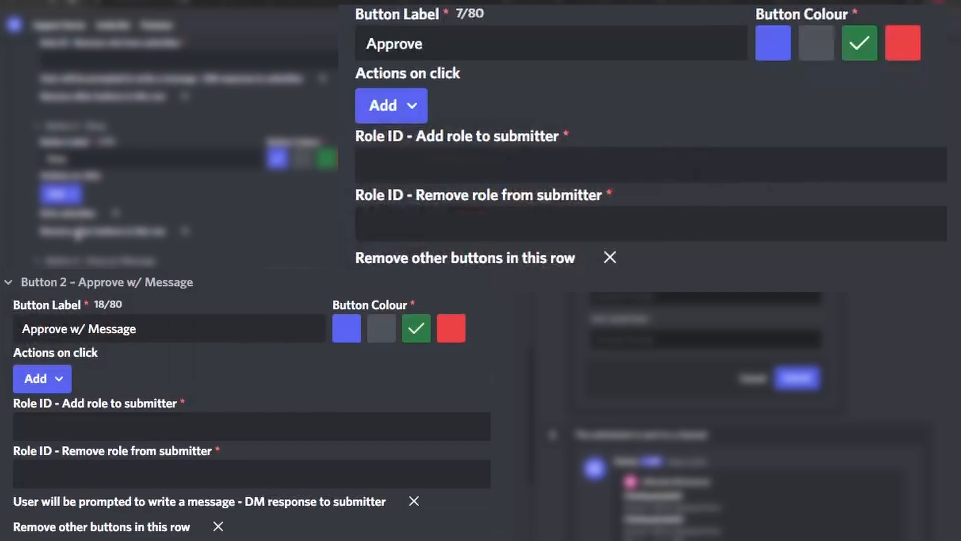
left_click(60, 194)
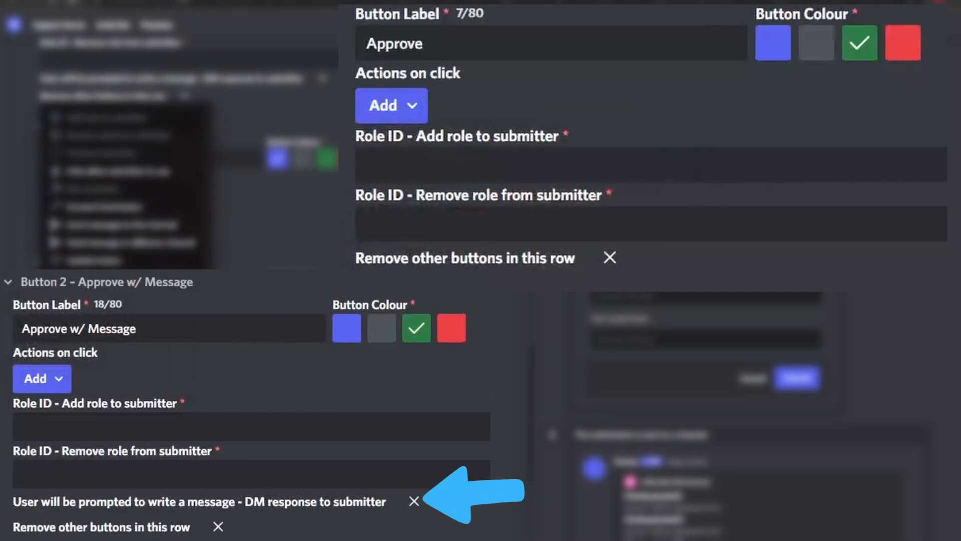
left_click(120, 278)
scroll(100, 215, "down", 3)
left_click(61, 161)
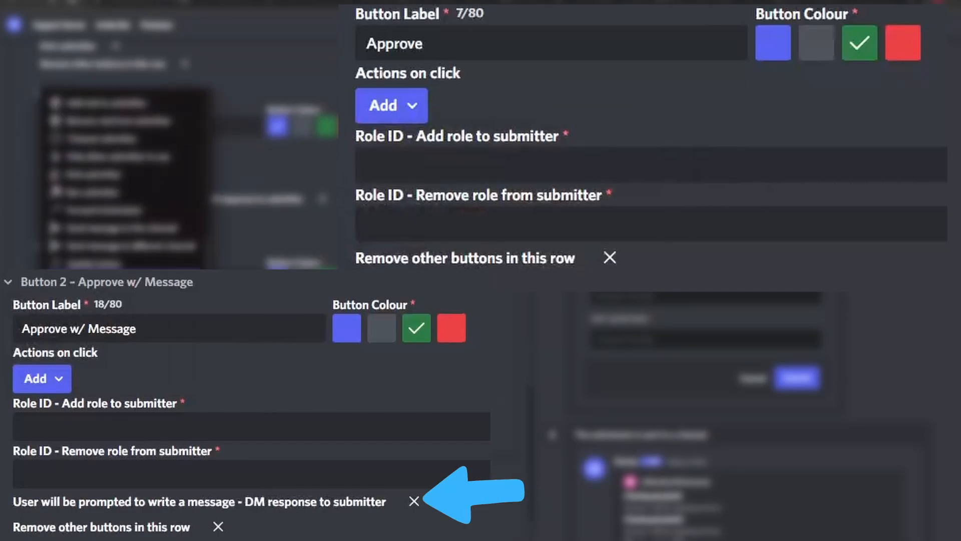
left_click(120, 195)
scroll(111, 216, "down", 1)
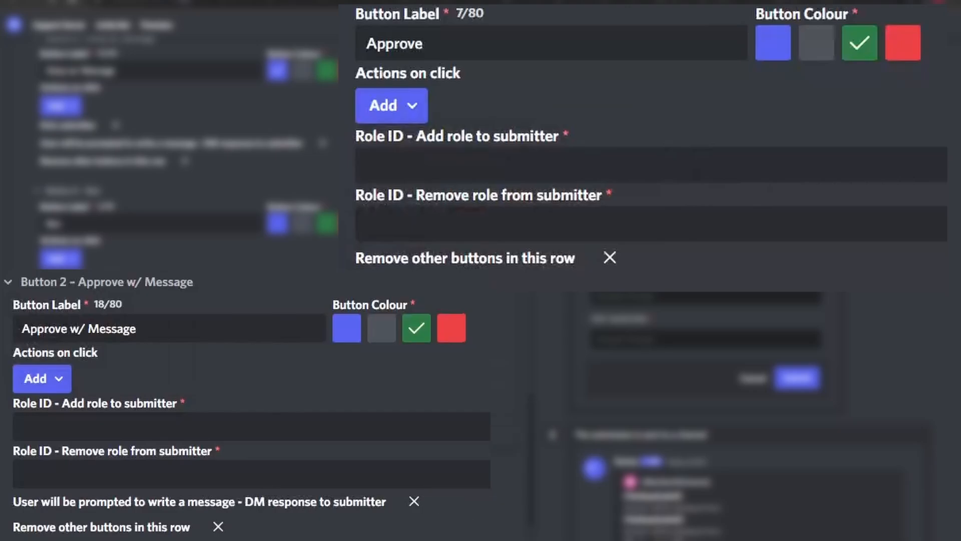
Open the choices of click actions for the fifth button in the row
scroll(175, 150, "down", 3)
left_click(60, 273)
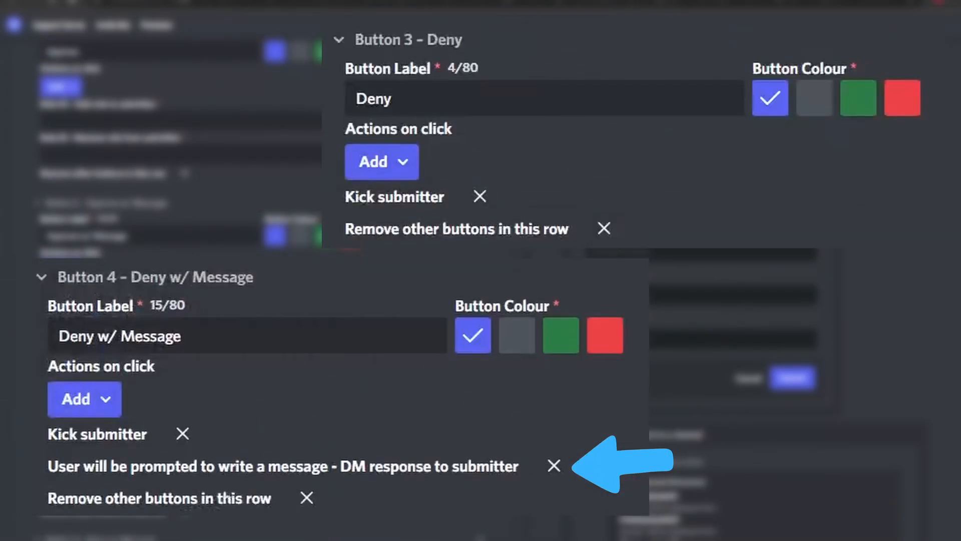
scroll(175, 150, "down", 7)
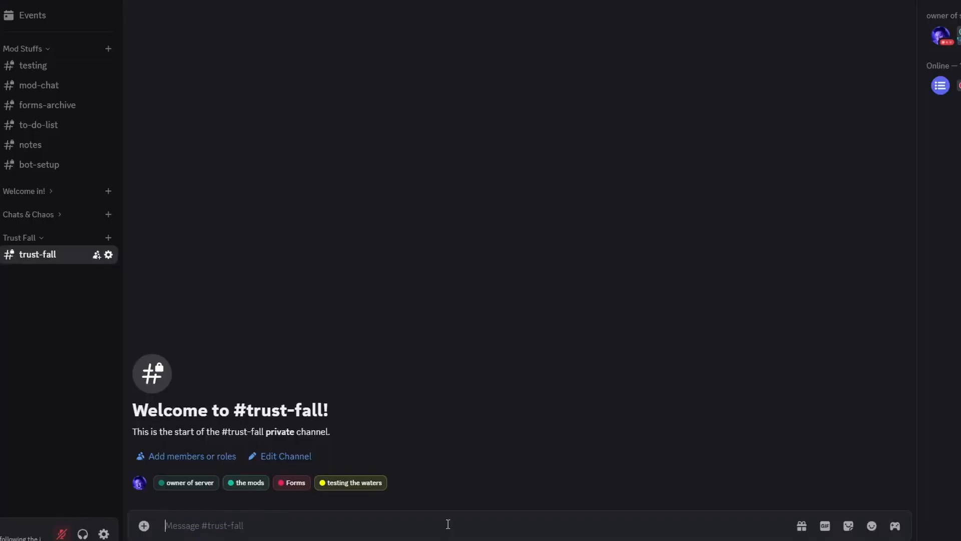
Switch to Discord and run the /form create command in the #trust-fall channel
type("/for")
key("Return")
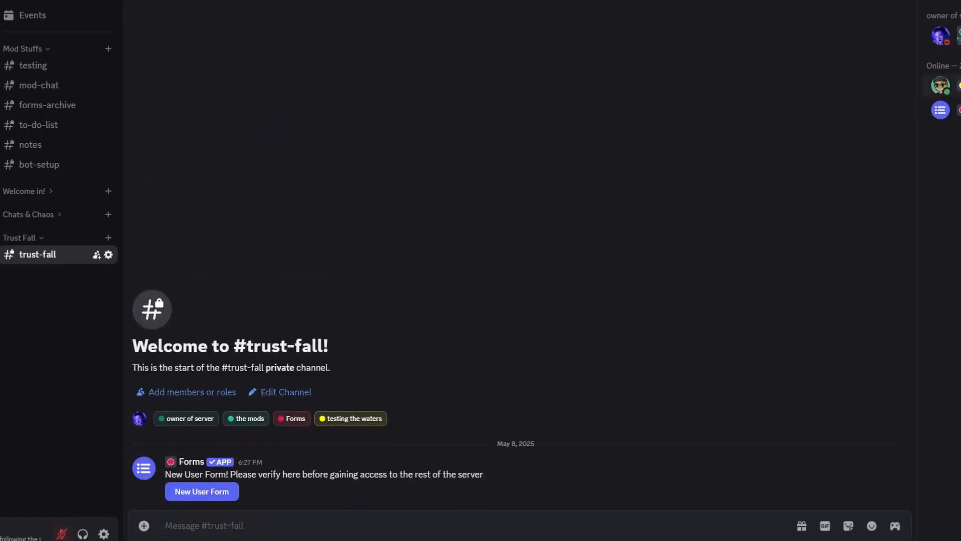
Check the new member's role on their profile and approve their form submission in #forms-archive
left_click(942, 86)
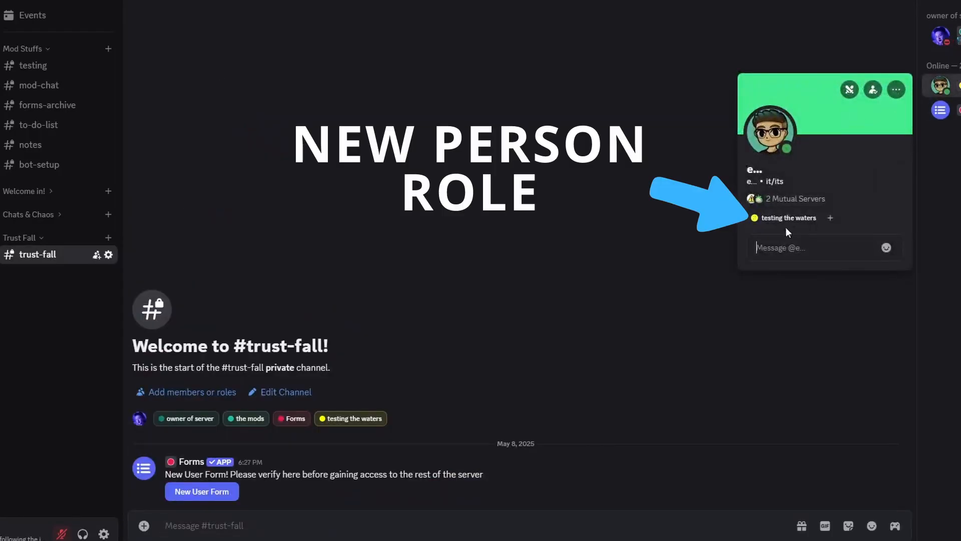
left_click(299, 272)
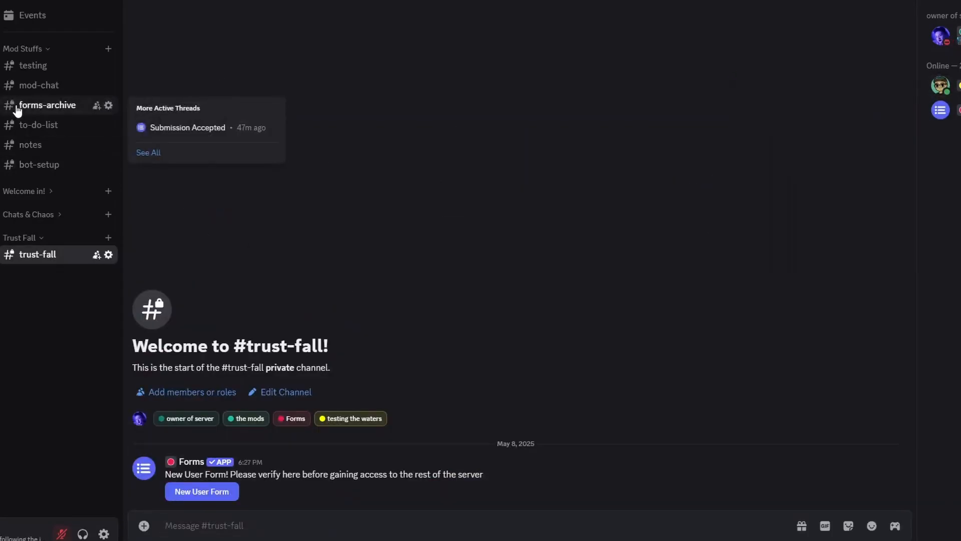
left_click(18, 109)
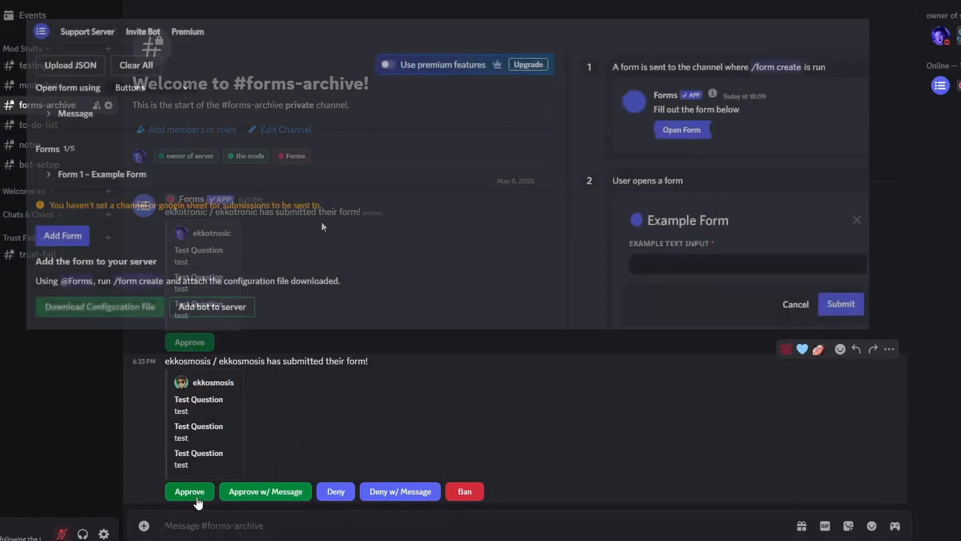
left_click(197, 500)
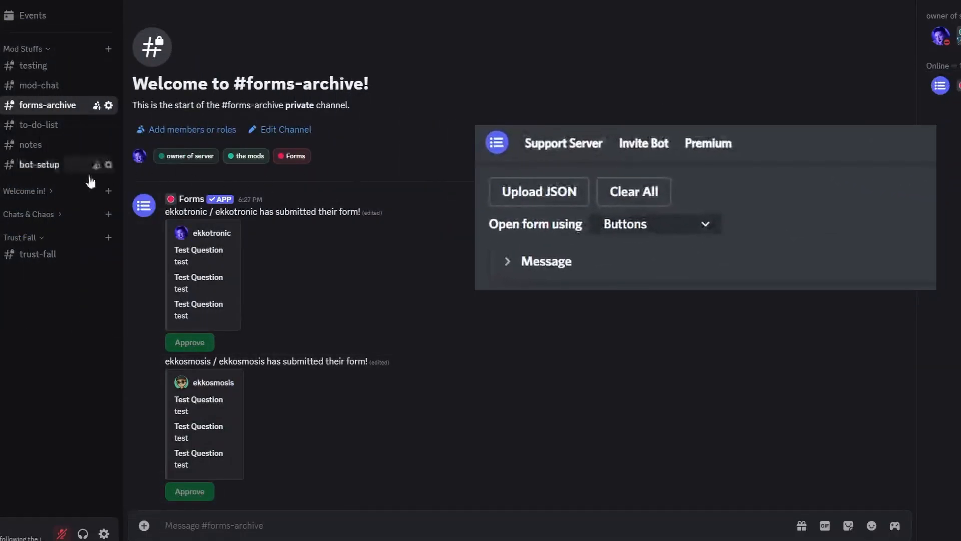
In the #welcome channel under "Welcome in!", check the approved member's role and send them a wave greeting
left_click(24, 191)
left_click(37, 207)
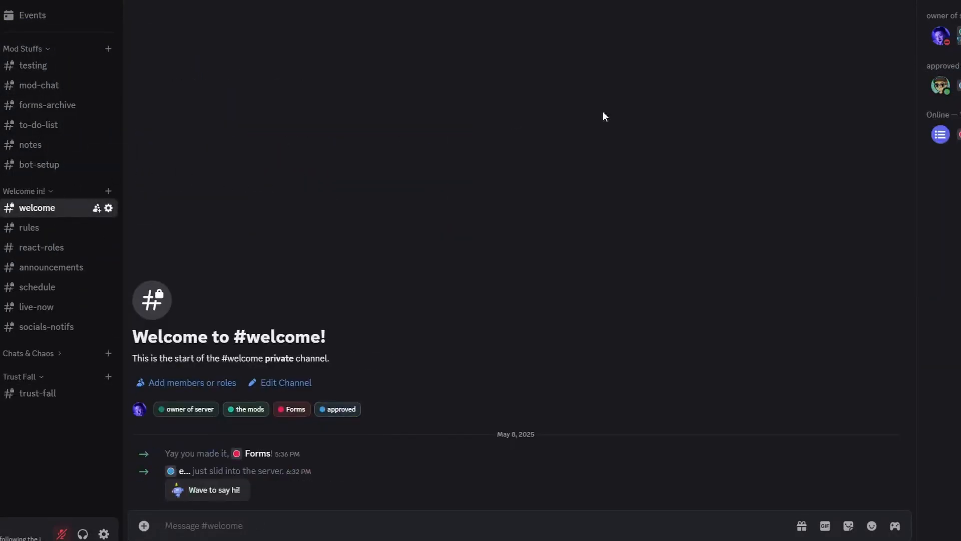
left_click(941, 86)
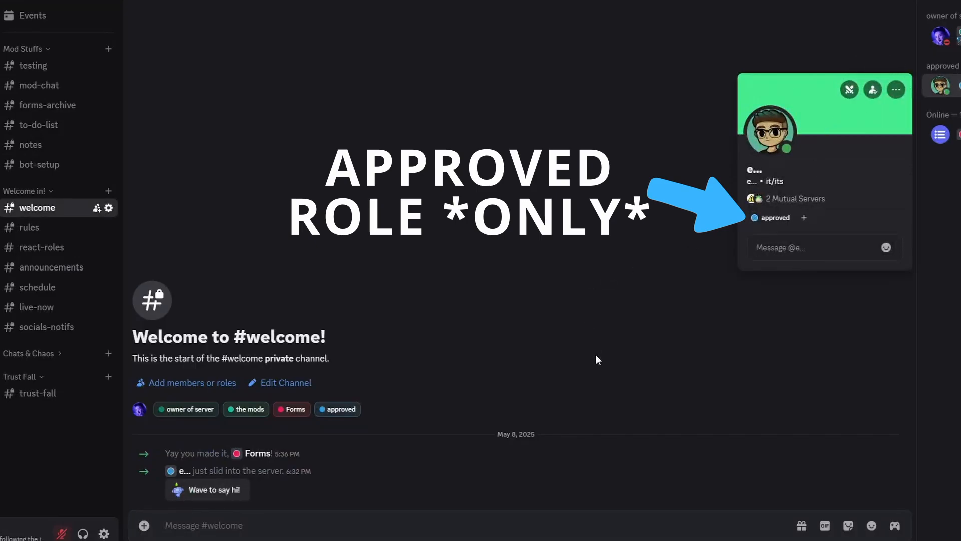
left_click(579, 366)
left_click(209, 494)
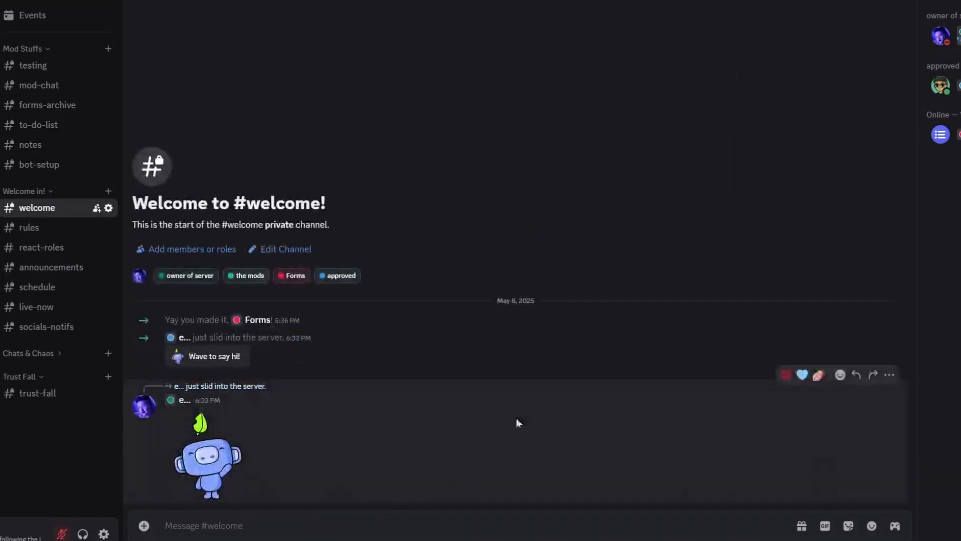